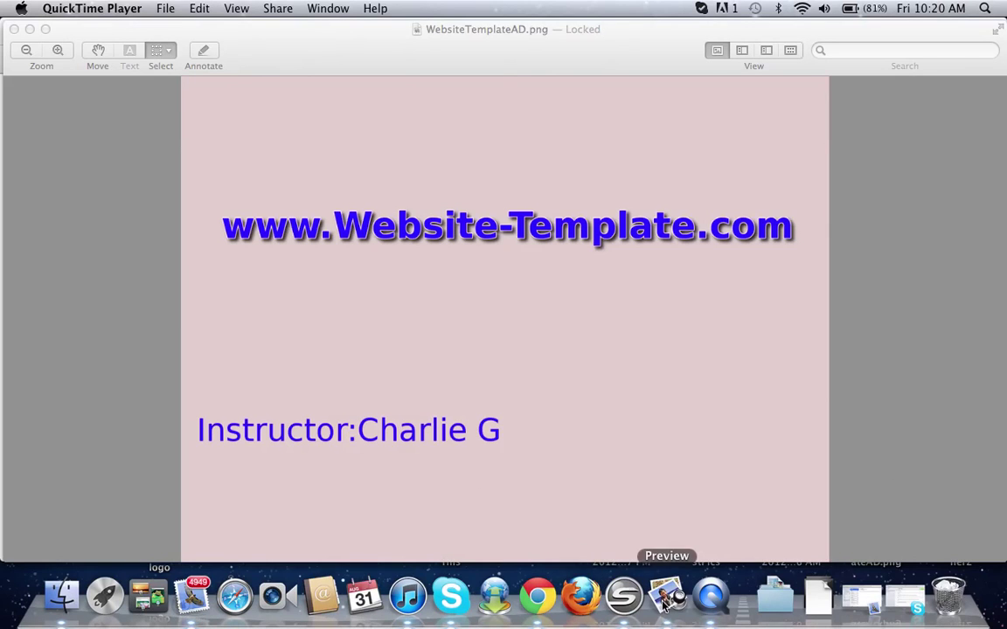
# - Switch from the Preview slide to the Joomla administration control panel in Chrome
pyautogui.click(535, 597)
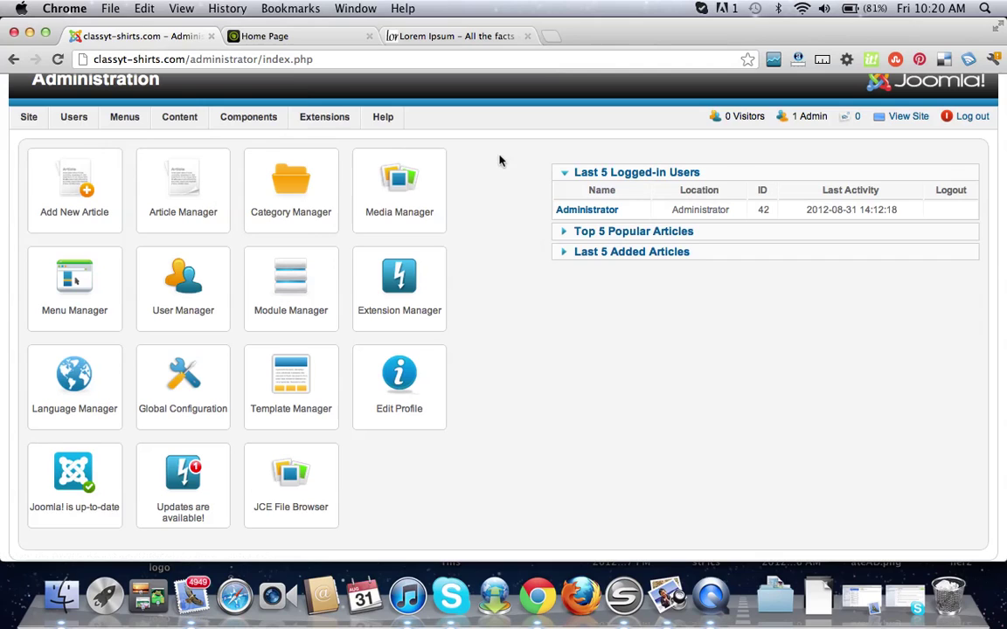
pyautogui.click(316, 36)
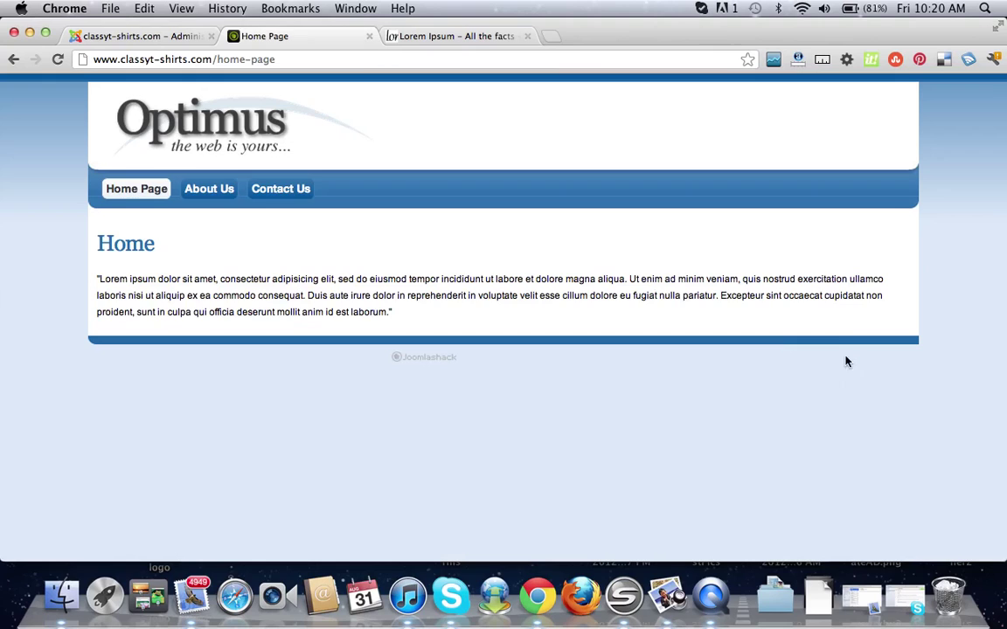
# - Open the Article Manager and start a new article
pyautogui.click(160, 40)
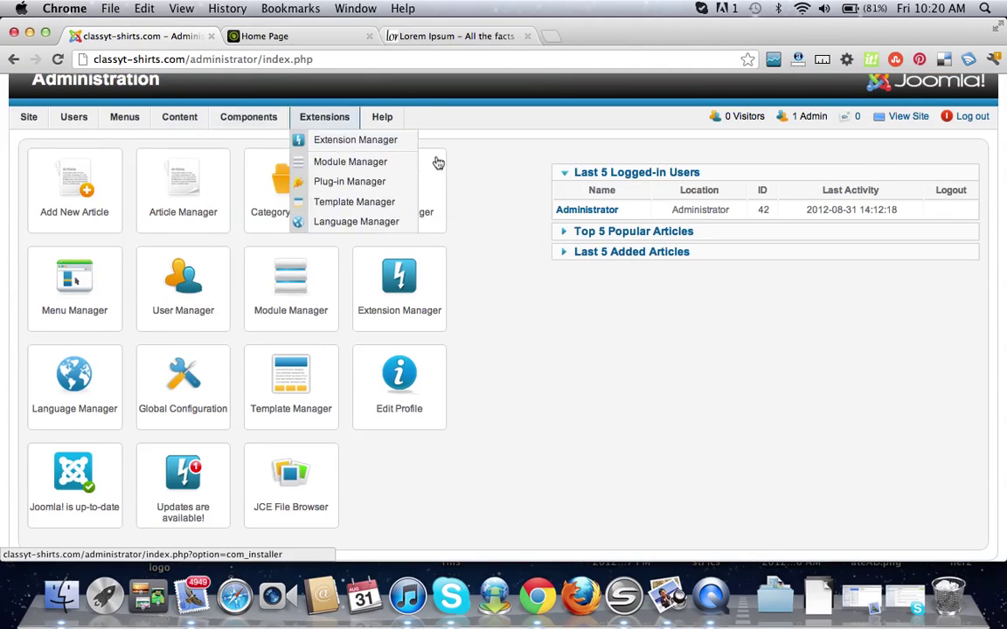
pyautogui.scroll(1, 499, 222)
pyautogui.scroll(-2, 499, 222)
pyautogui.scroll(2, 499, 221)
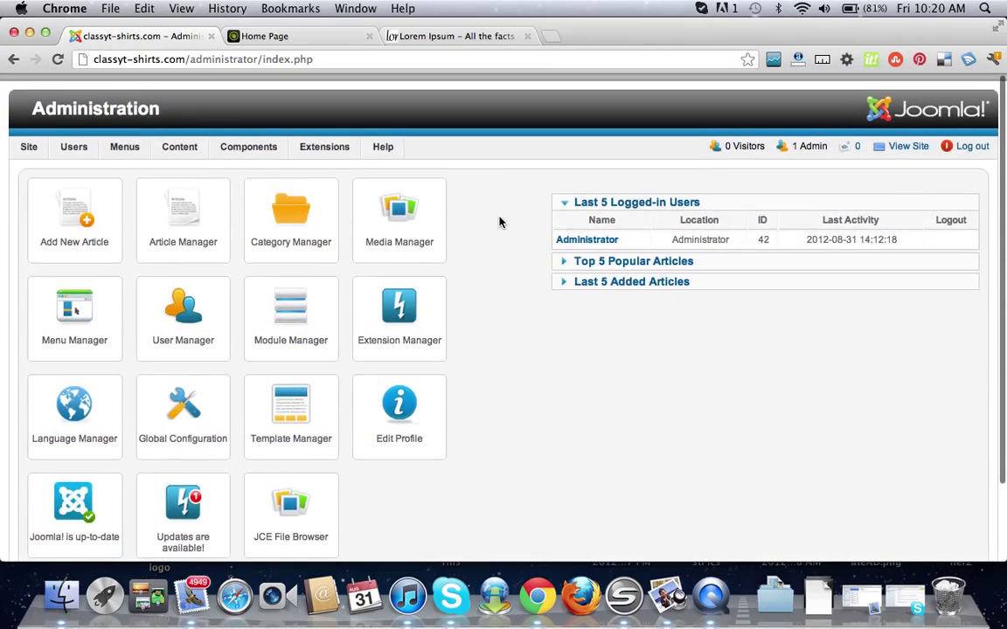
pyautogui.moveTo(201, 141)
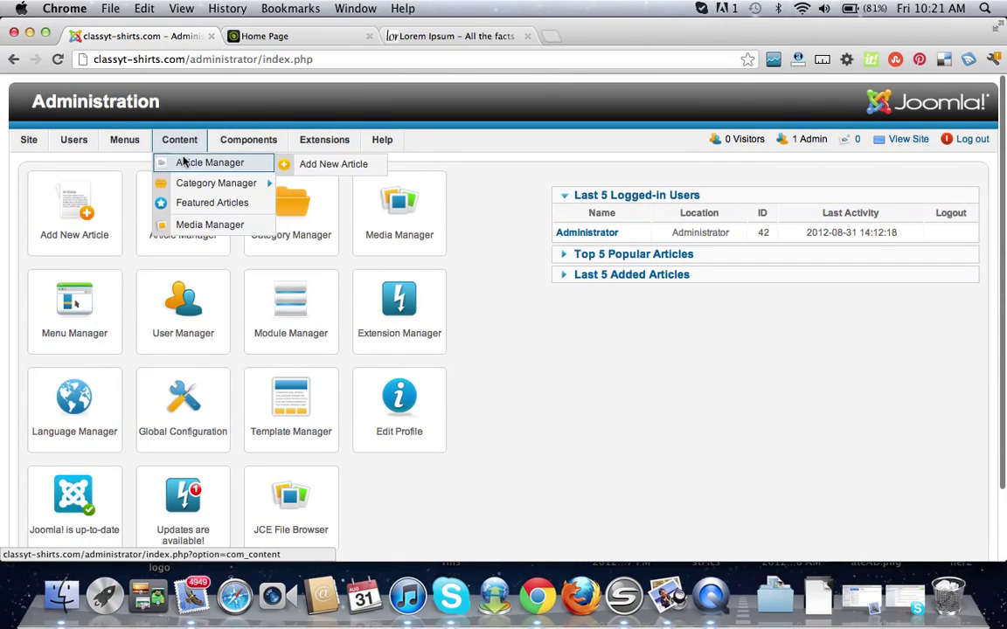
pyautogui.click(183, 162)
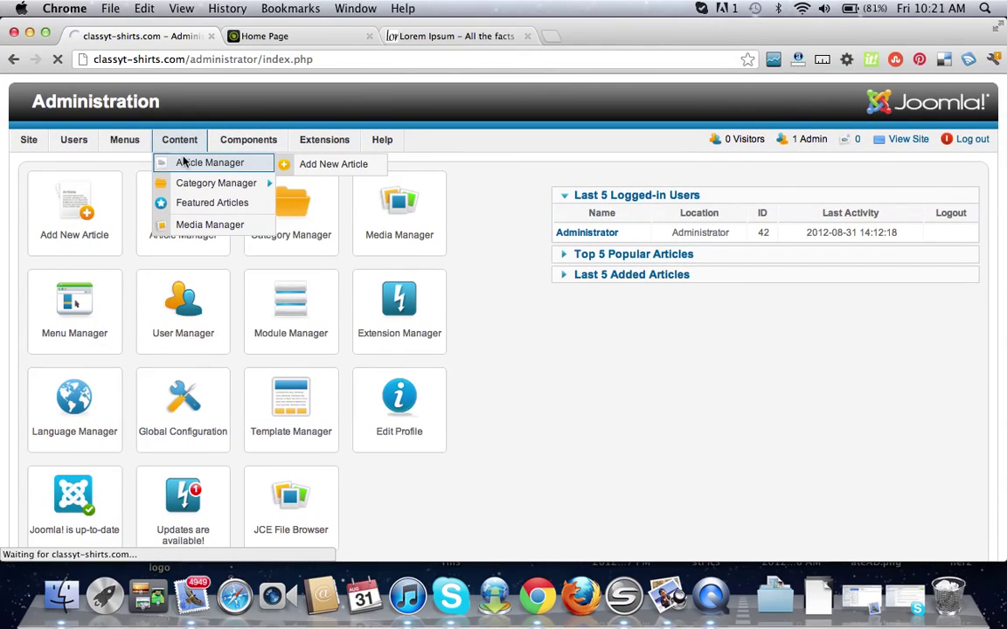
pyautogui.scroll(-1, 366, 242)
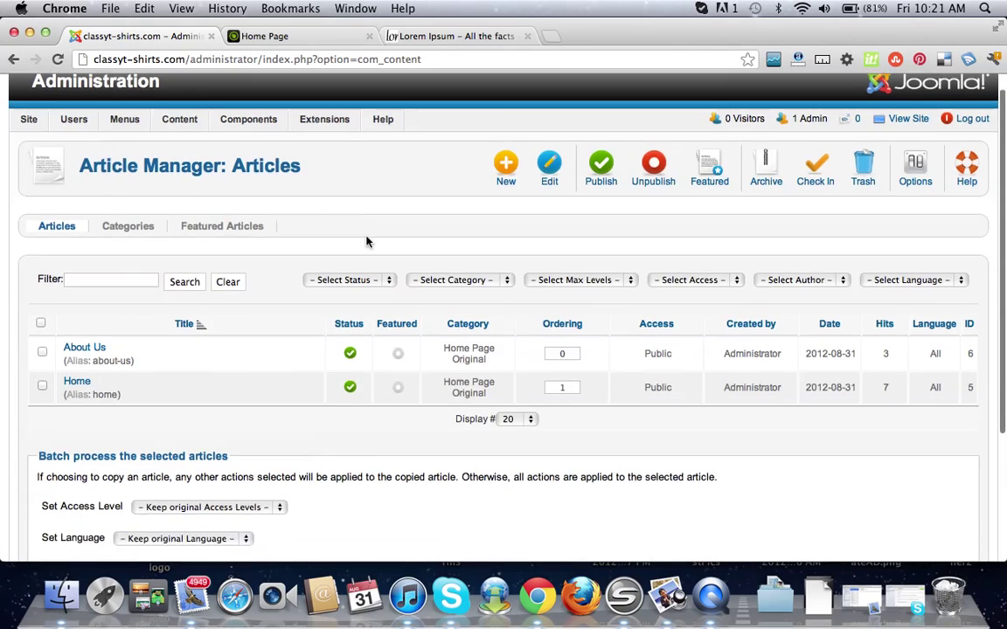
pyautogui.scroll(-3, 366, 242)
pyautogui.scroll(2, 369, 175)
pyautogui.click(503, 150)
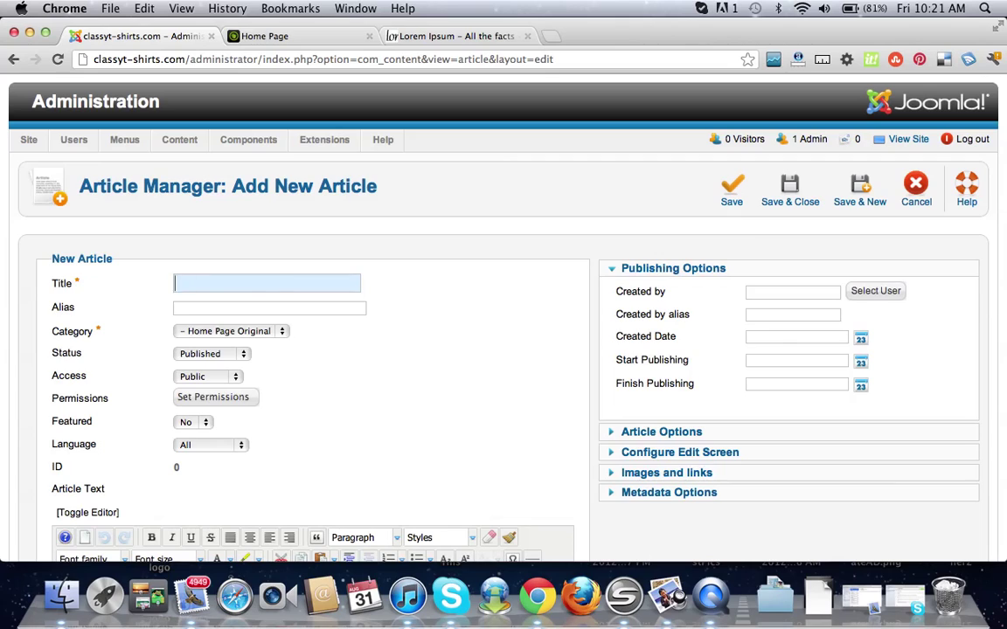
# - Title the article 'New TShirts' and paste Lorem Ipsum text from lipsum.com as its body
pyautogui.write('New TSh')
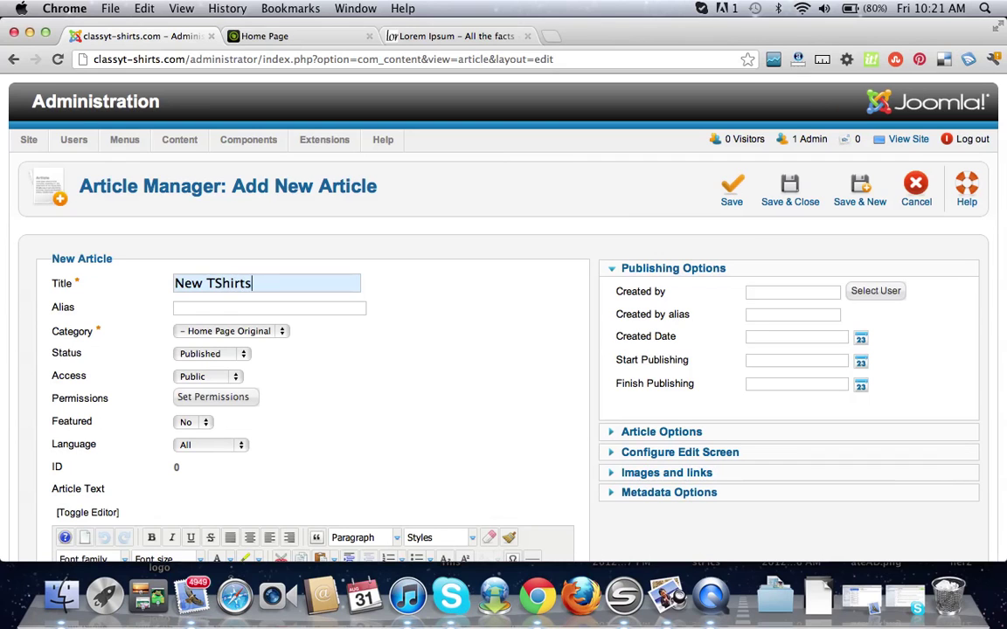
pyautogui.write('irts')
pyautogui.scroll(-5, 349, 288)
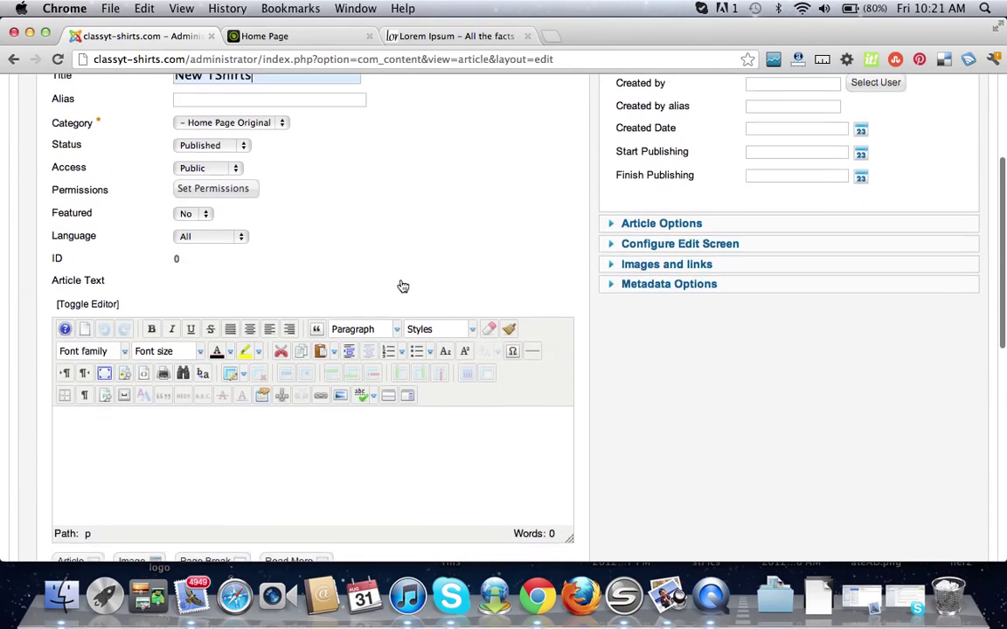
pyautogui.click(421, 40)
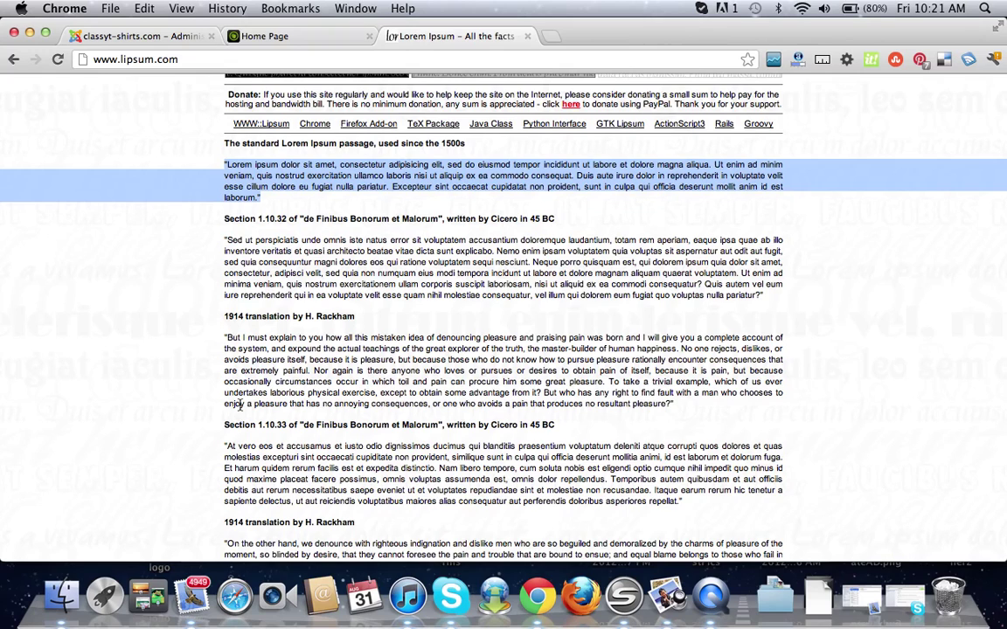
pyautogui.click(229, 36)
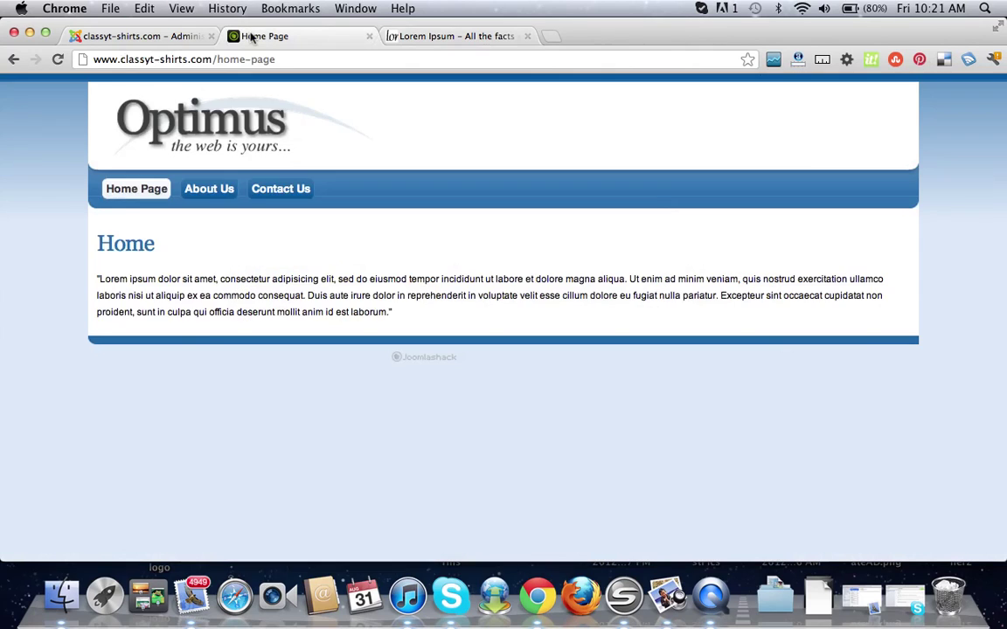
pyautogui.click(165, 36)
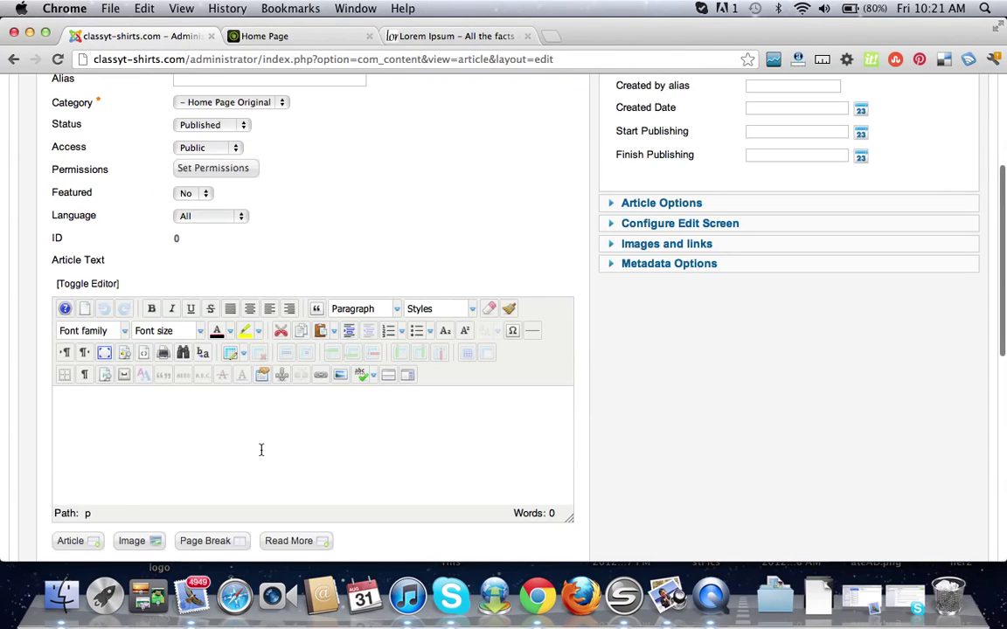
pyautogui.write('"Lorem ipsum dolor sit amet, consectetur adipisicing elit, sed do eiusmod tempor incididunt ut labore et dolore magna aliqua. Ut enim ad minim veniam, quis nostrud exercitation ullamco laboris nisi ut aliquip ex ea commodo consequat. Duis aute irure dolor in reprehenderit in voluptate velit esse cillum dolore eu fugiat nulla pariatur. Excepteur sint occaecat cupidatat non proident, sunt in culpa qui officia deserunt mollit anim id est laborum."')
pyautogui.scroll(5, 468, 341)
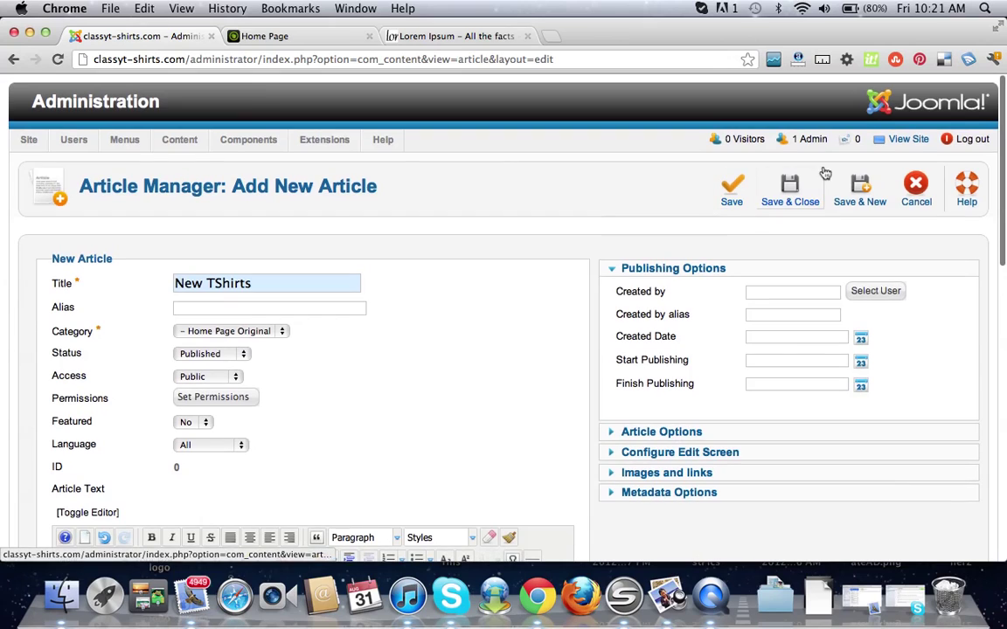
# - Save New TShirts, then create a Popular TShirts article with pasted Lorem Ipsum text
pyautogui.click(858, 188)
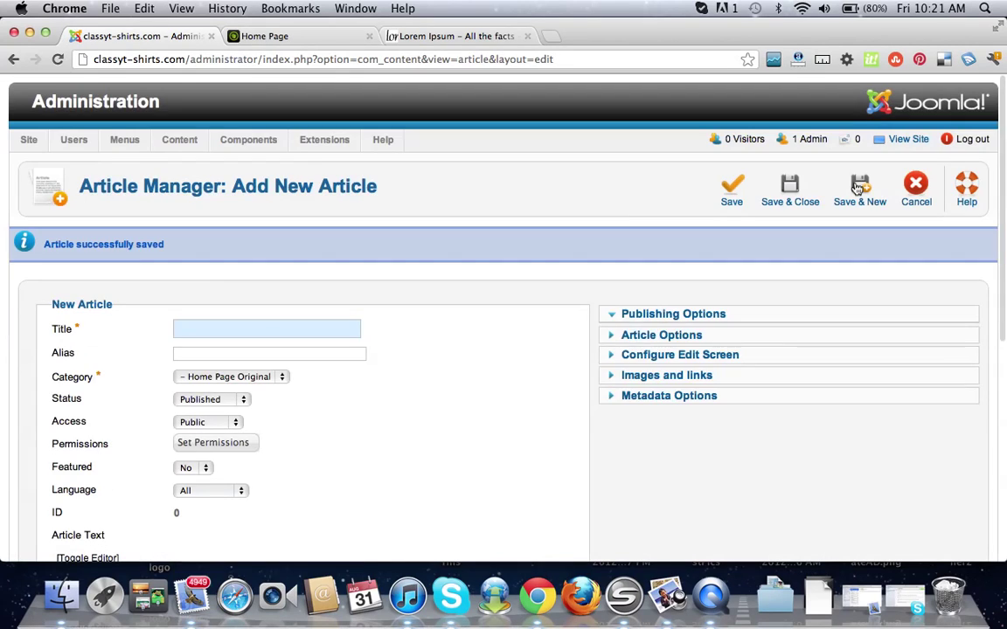
pyautogui.write('Popular')
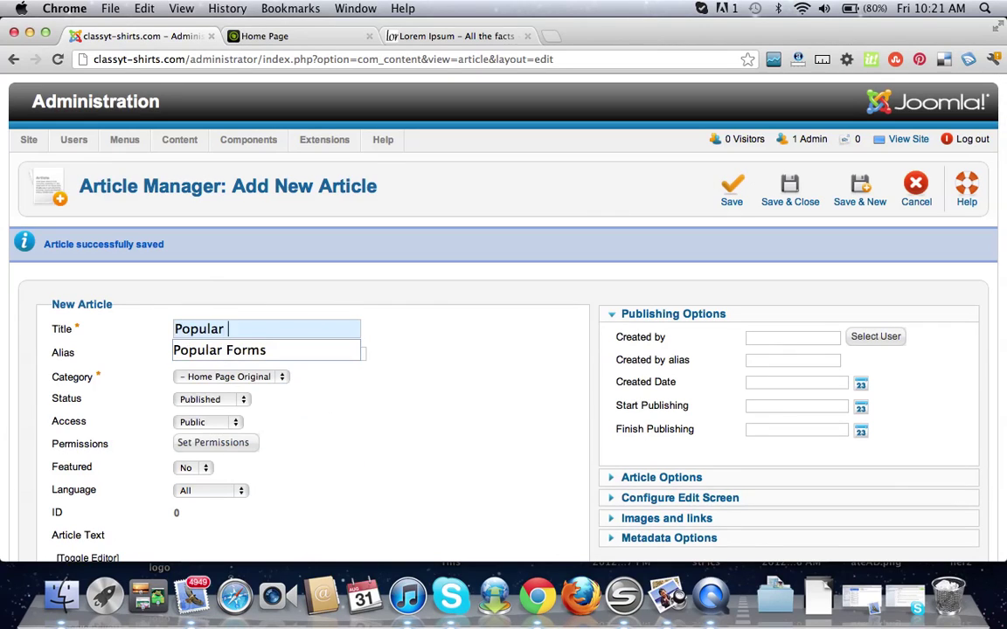
pyautogui.write(' TShirts')
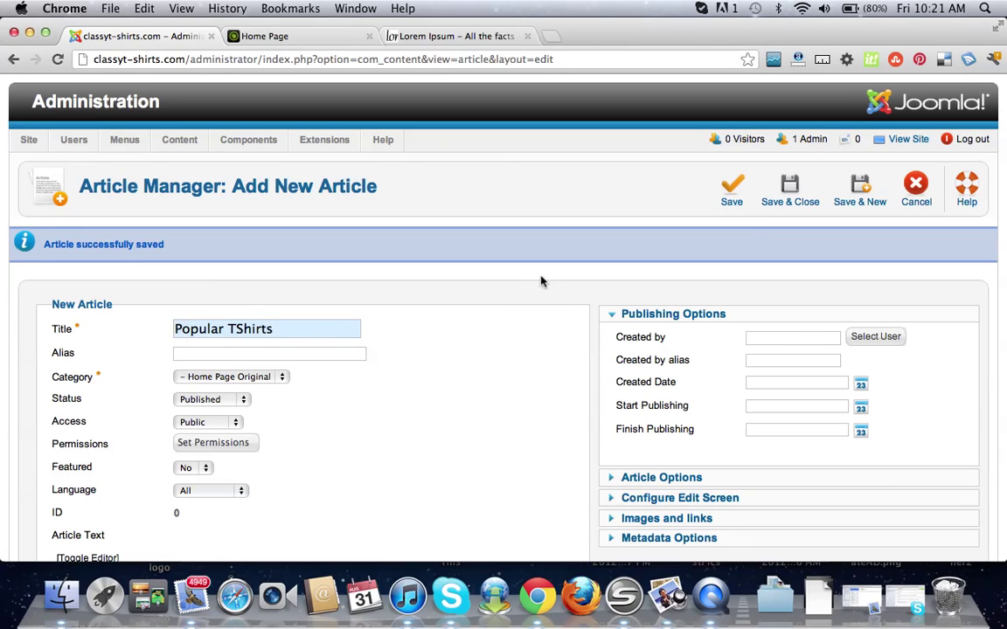
pyautogui.scroll(-10, 542, 276)
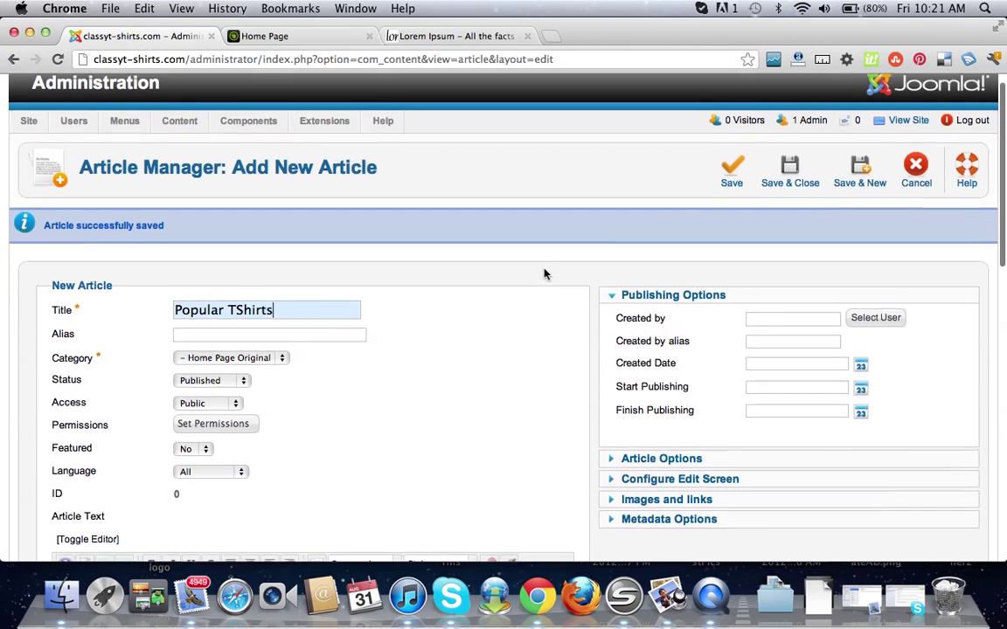
pyautogui.click(448, 157)
pyautogui.write('"Lorem ipsum dolor sit amet, consectetur adipisicing elit, sed do eiusmod tempor incididunt ut labore et dolore magna aliqua. Ut enim ad minim veniam, quis nostrud exercitation ullamco laboris nisi ut aliquip ex ea commodo consequat. Duis aute irure dolor in reprehenderit in voluptate velit esse cillum dolore eu fugiat nulla pariatur. Excepteur sint occaecat cupidatat non proident, sunt in culpa qui officia deserunt mollit anim id est laborum."')
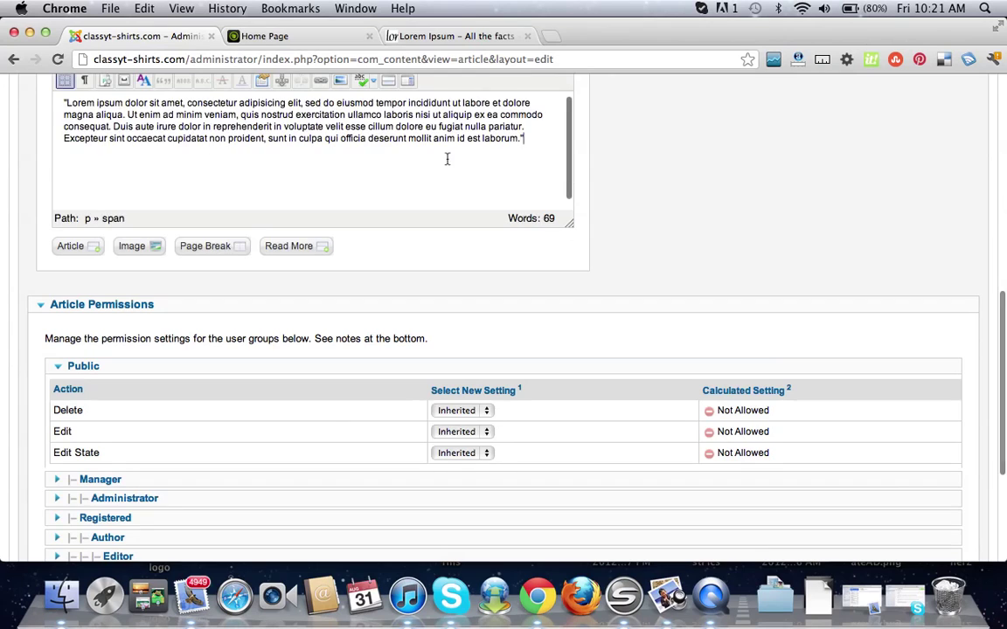
pyautogui.click(731, 188)
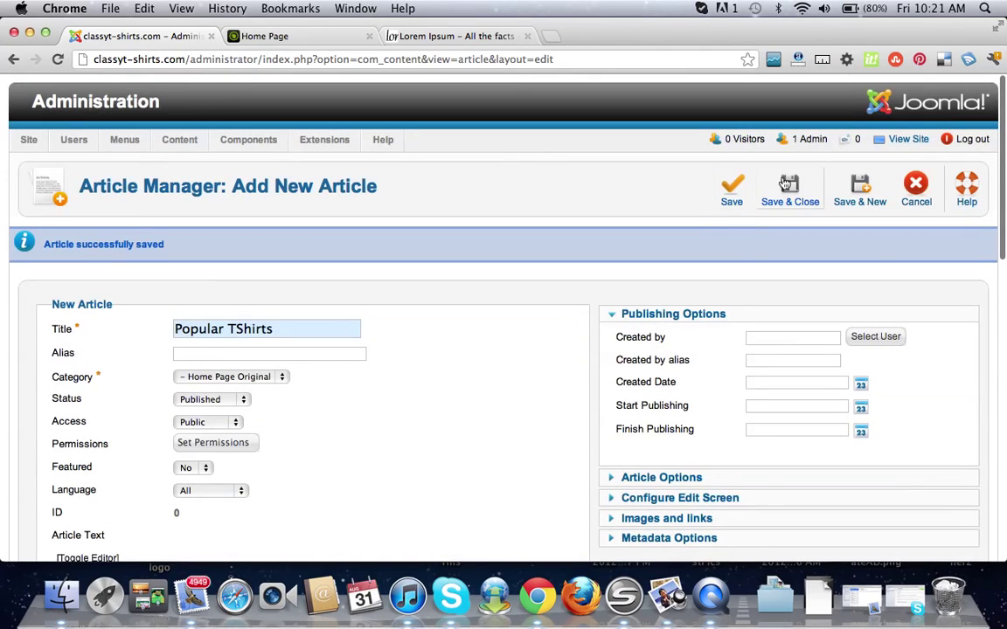
# - Save Popular TShirts, create WildnCrazy TShirts with pasted Lorem Ipsum text, and Save & Close
pyautogui.click(861, 197)
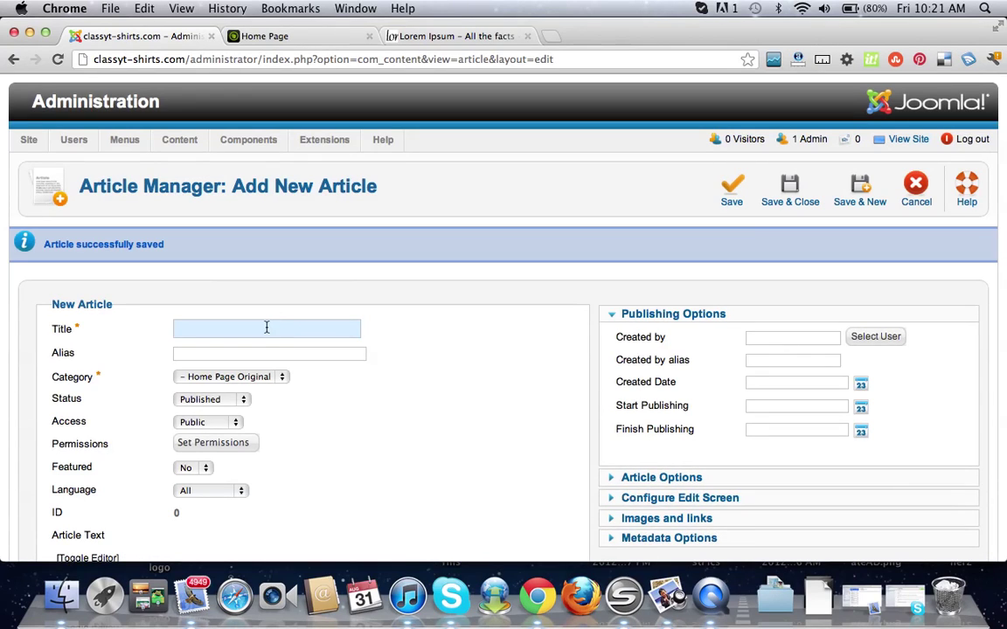
pyautogui.write('W')
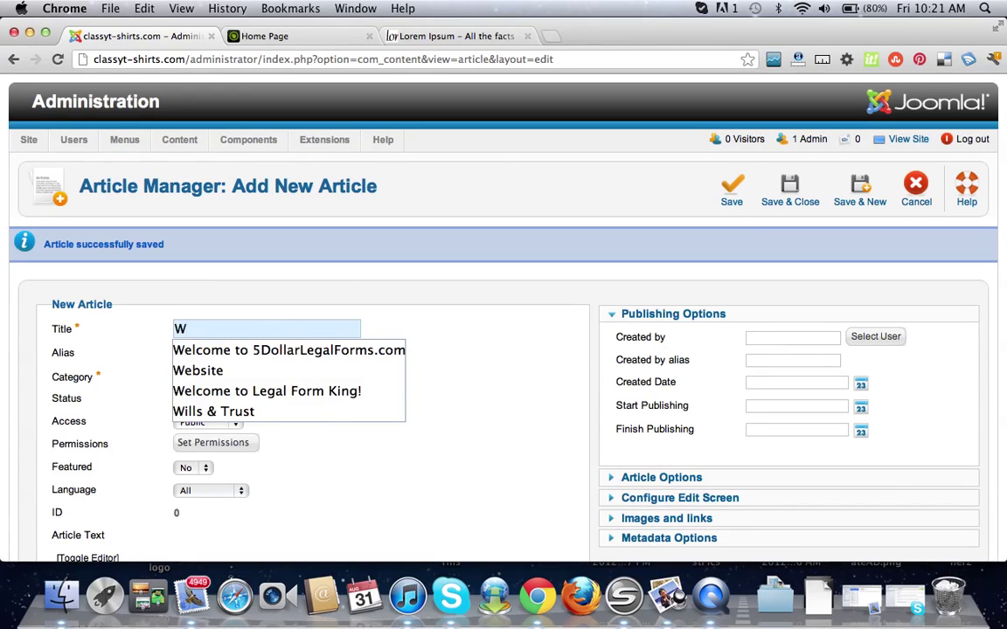
pyautogui.write('ildnC')
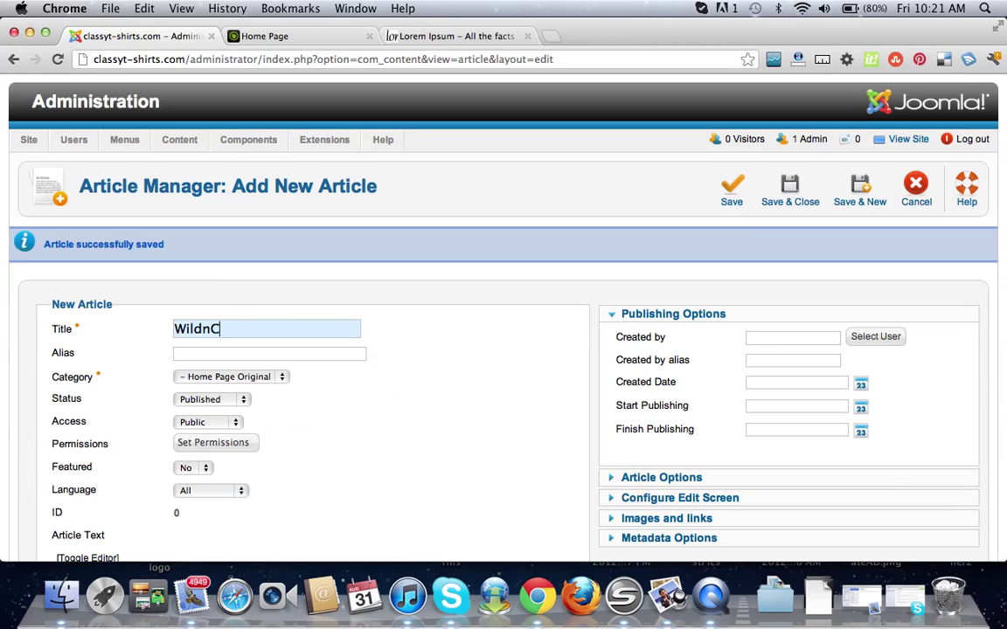
pyautogui.write('razy TShirts')
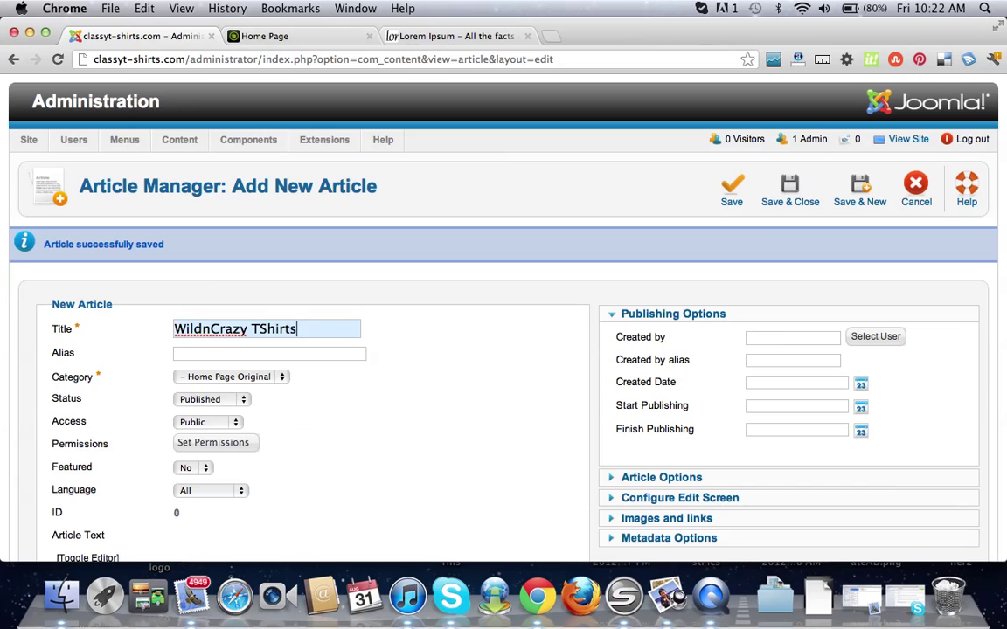
pyautogui.scroll(-5, 439, 367)
pyautogui.click(412, 398)
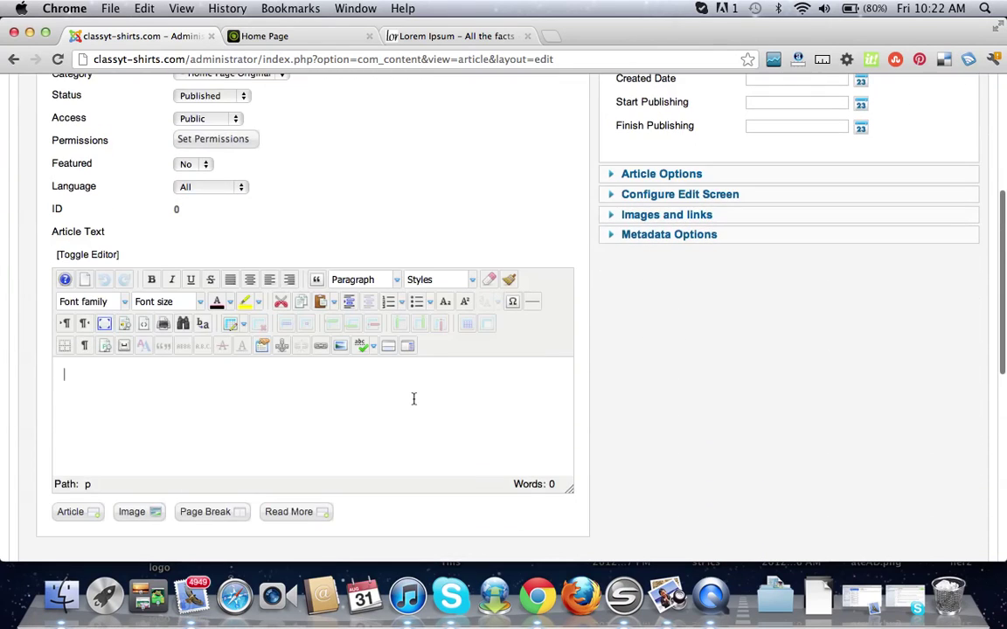
pyautogui.write('"Lorem ipsum dolor sit amet, consectetur adipisicing elit, sed do eiusmod tempor incididunt ut labore et dolore magna aliqua. Ut enim ad minim veniam, quis nostrud exercitation ullamco laboris nisi ut aliquip ex ea commodo consequat. Duis aute irure dolor in reprehenderit in voluptate velit esse cillum dolore eu fugiat nulla pariatur. Excepteur sint occaecat cupidatat non proident, sunt in culpa qui officia deserunt mollit anim id est laborum."')
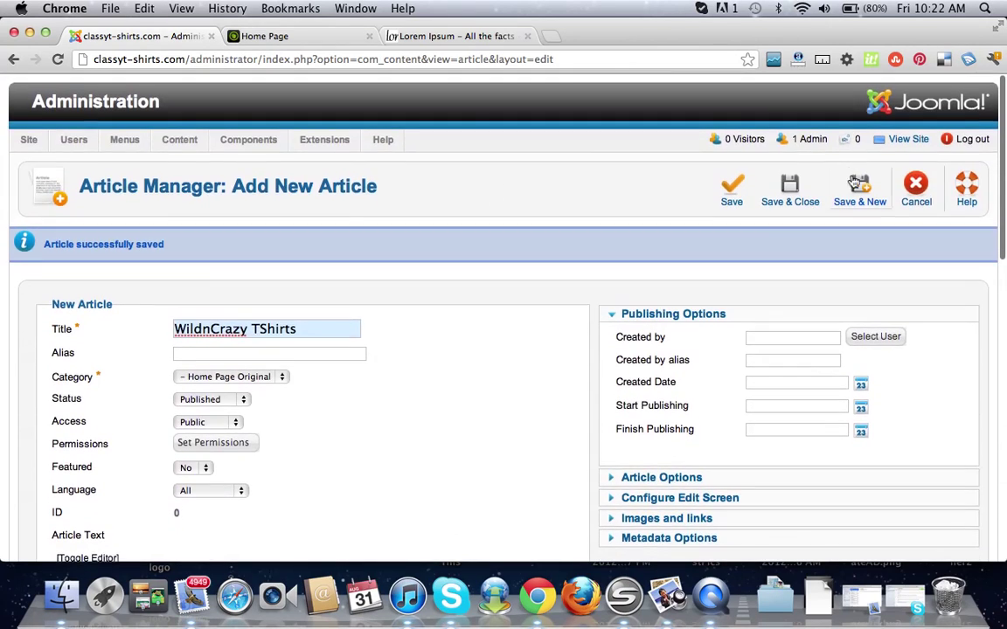
pyautogui.click(789, 186)
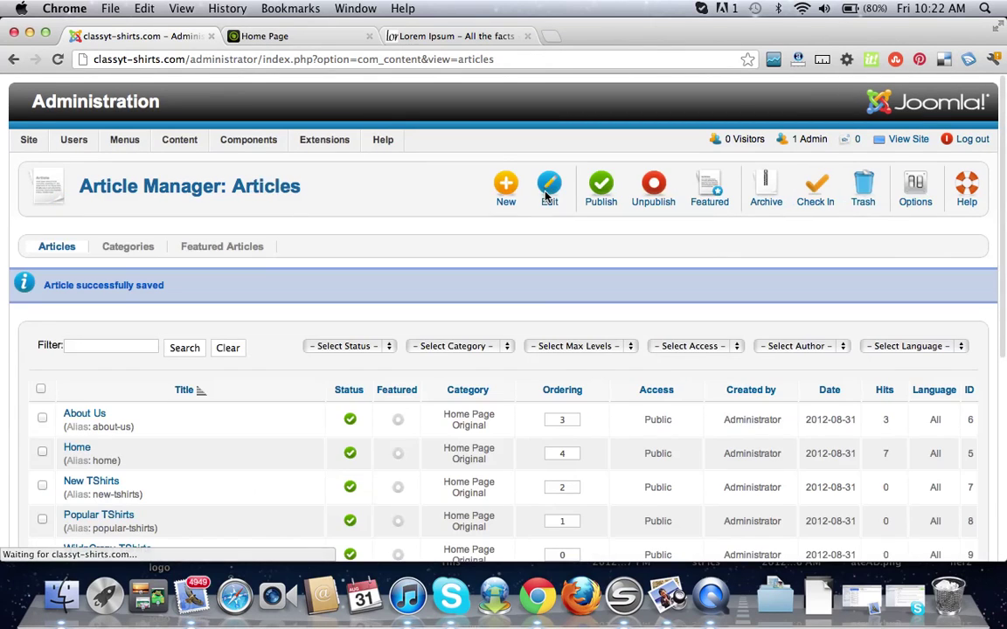
# - Scroll through the Article Manager list to check the three saved T-shirt articles
pyautogui.scroll(-5, 422, 210)
pyautogui.scroll(2, 422, 211)
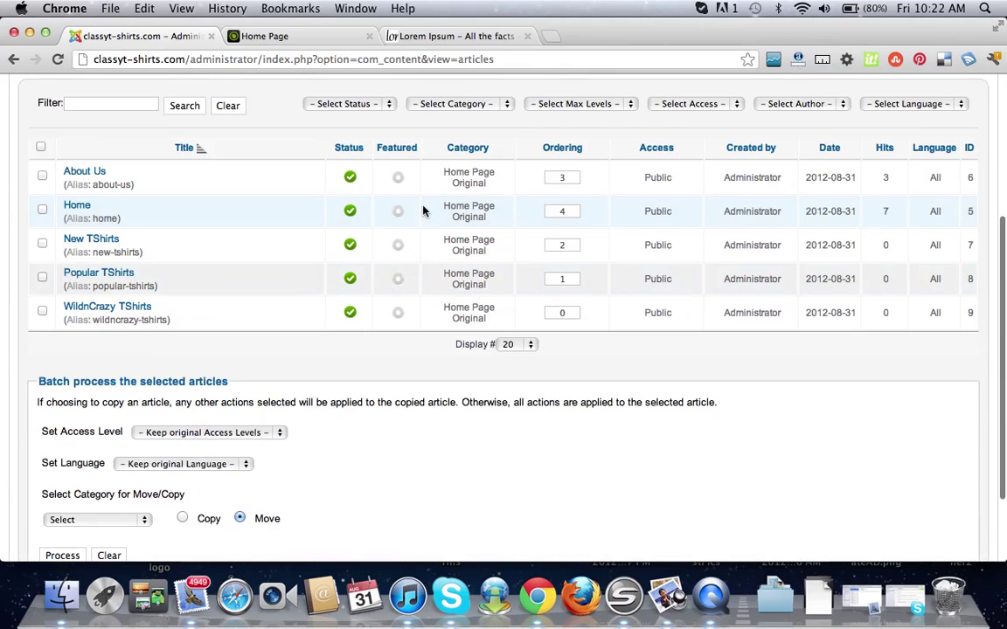
pyautogui.scroll(2, 422, 211)
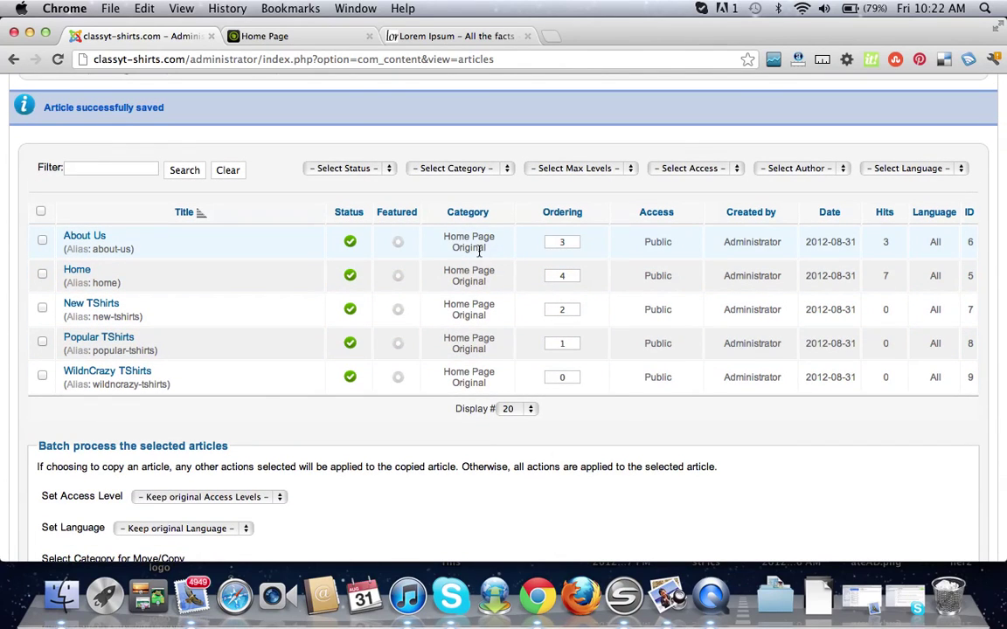
pyautogui.scroll(5, 475, 251)
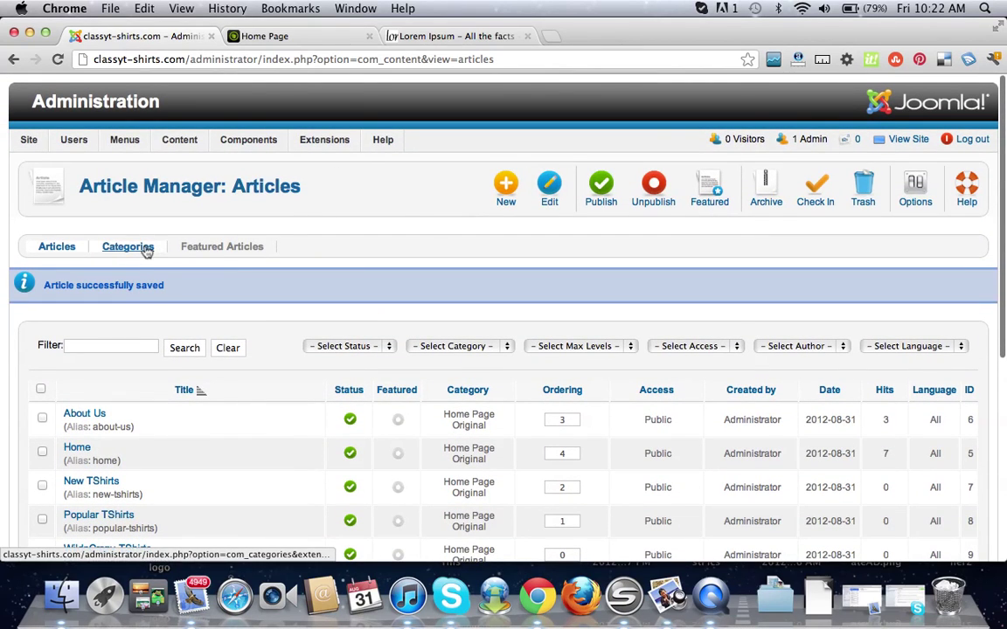
# - Open the Menu Manager and start a new menu
pyautogui.moveTo(178, 140)
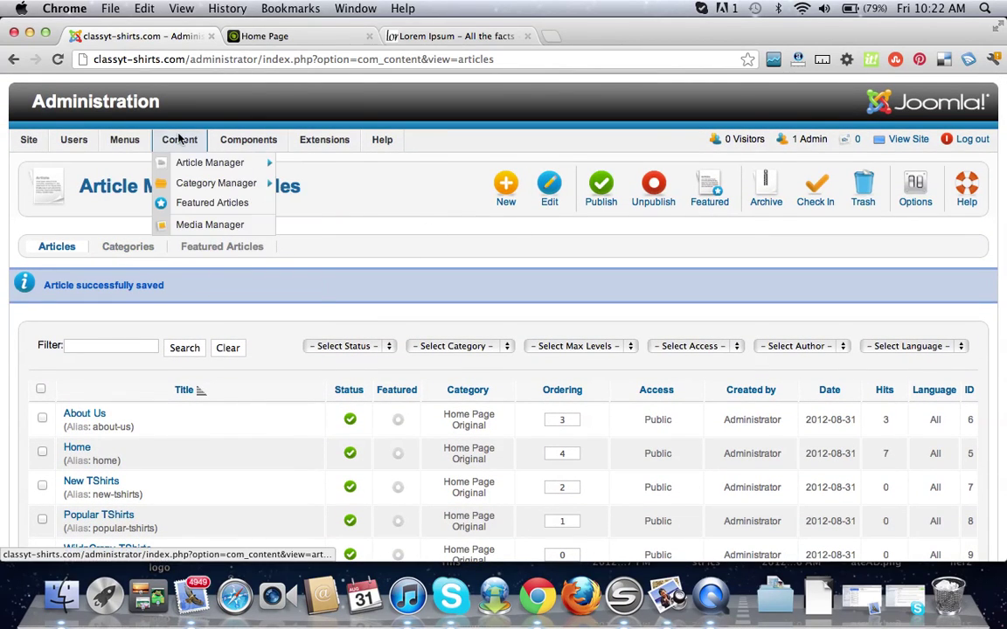
pyautogui.moveTo(192, 190)
pyautogui.moveTo(120, 140)
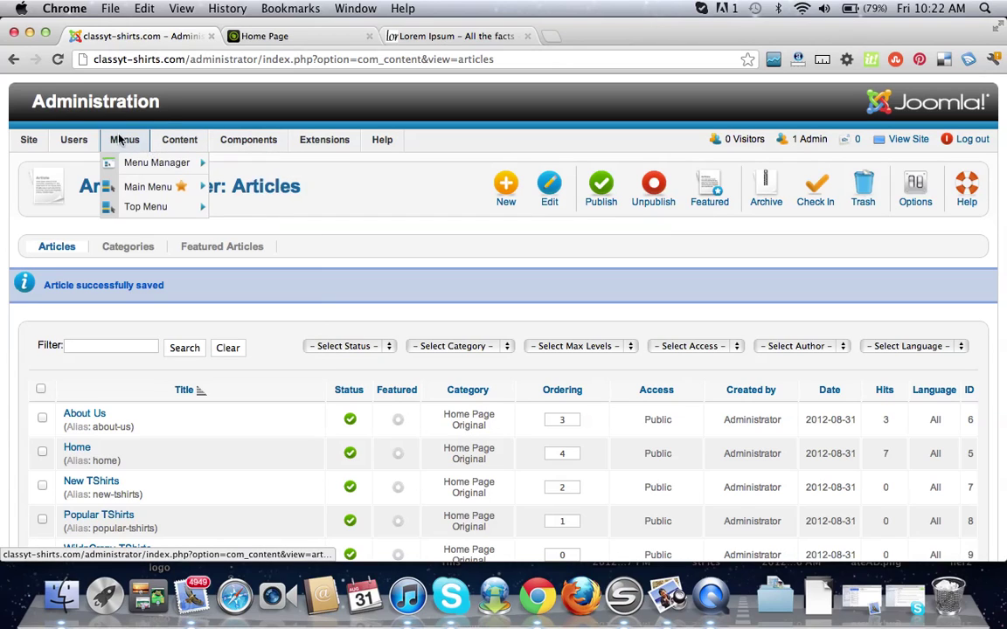
pyautogui.click(133, 163)
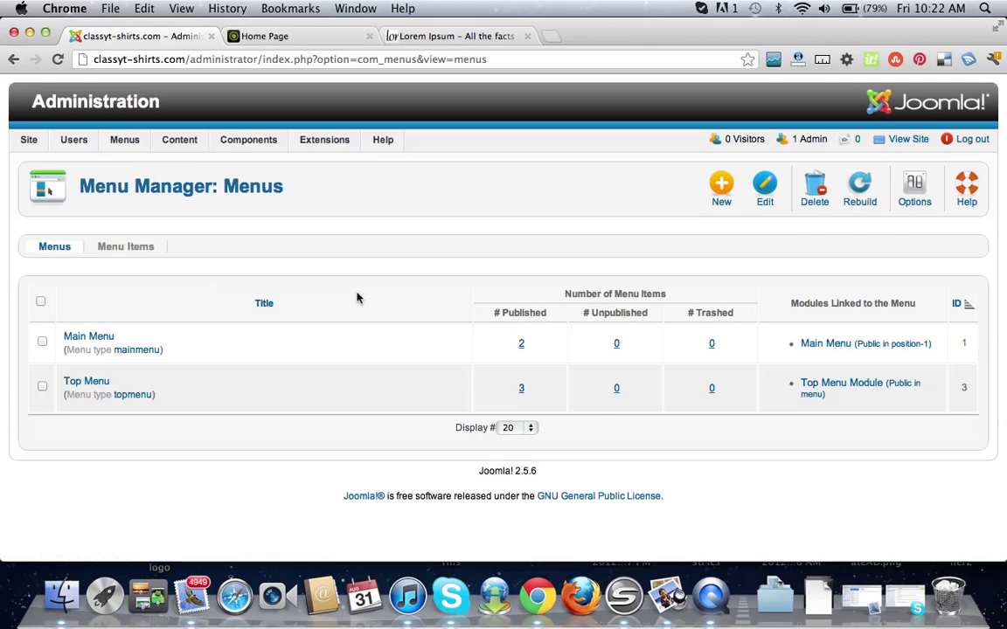
pyautogui.click(724, 192)
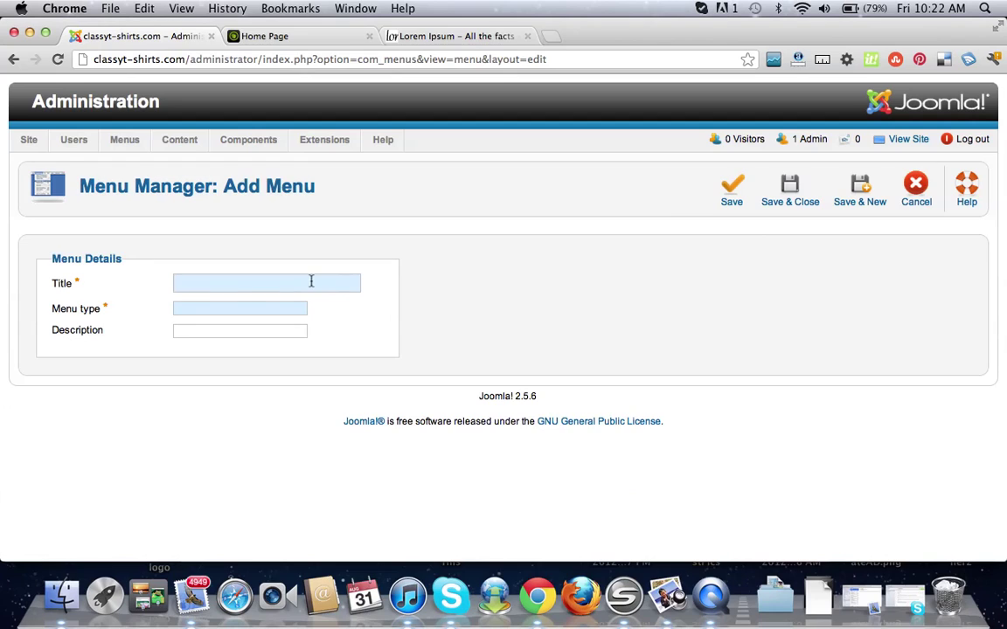
# - Name the menu 'Side Menu' with menu type 'sidemenu', then save and close it
pyautogui.click(310, 282)
pyautogui.write('Side')
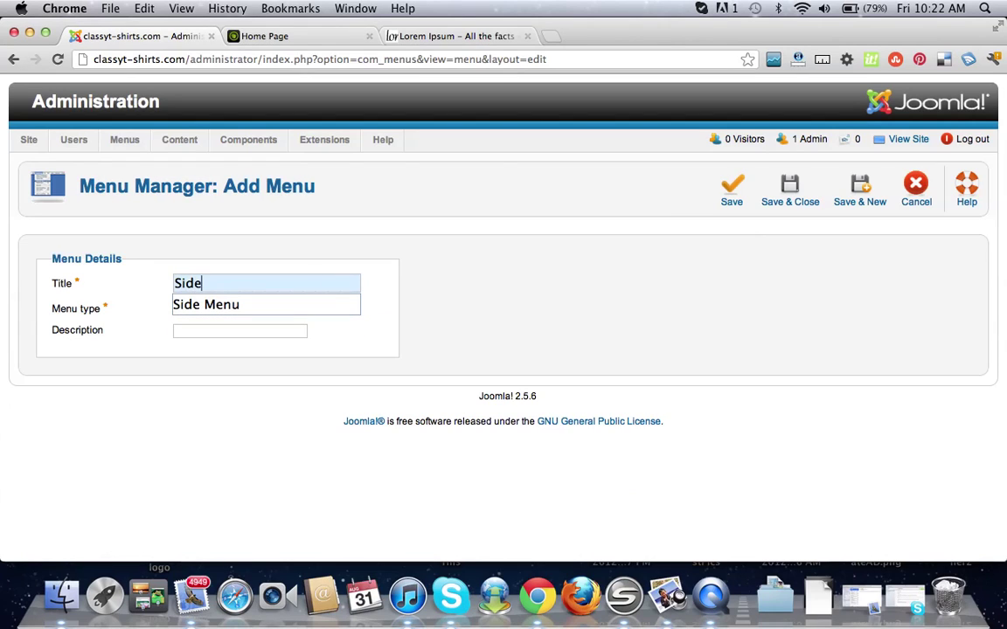
pyautogui.click(310, 305)
pyautogui.click(279, 312)
pyautogui.write('side')
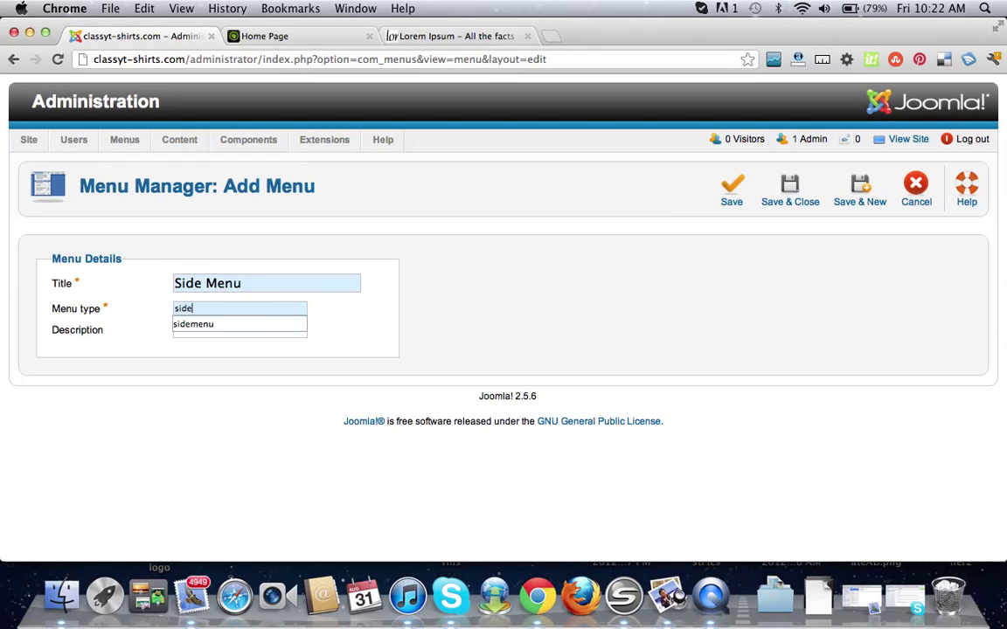
pyautogui.write('menu')
pyautogui.click(262, 324)
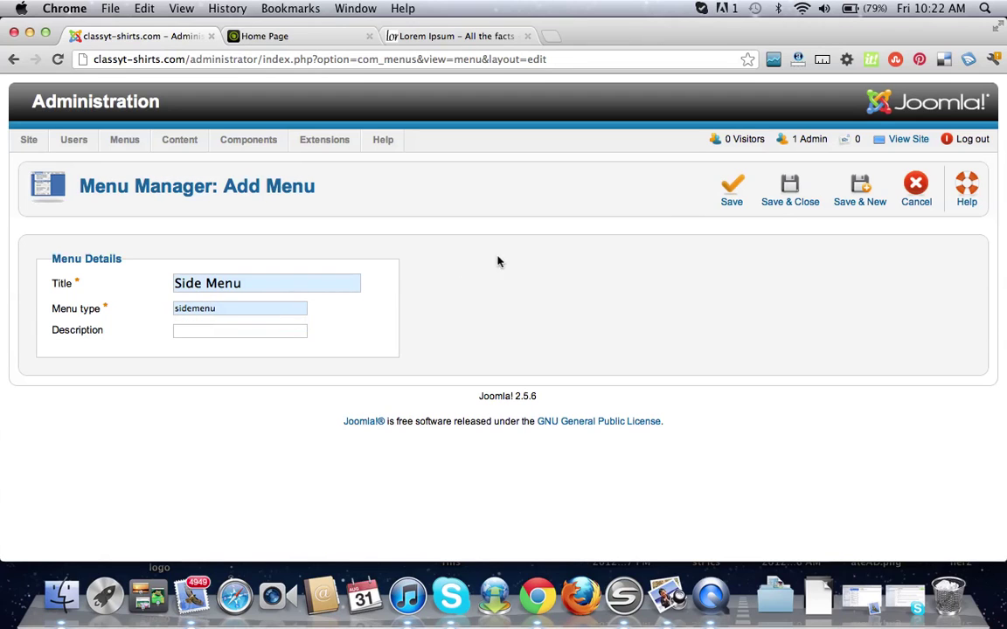
pyautogui.click(790, 188)
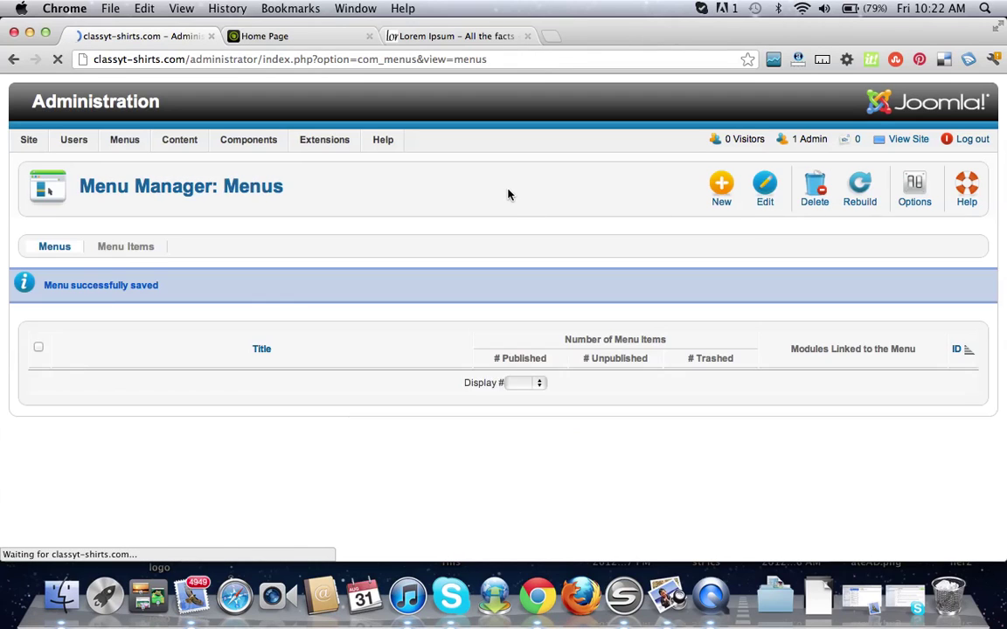
pyautogui.scroll(-1, 437, 227)
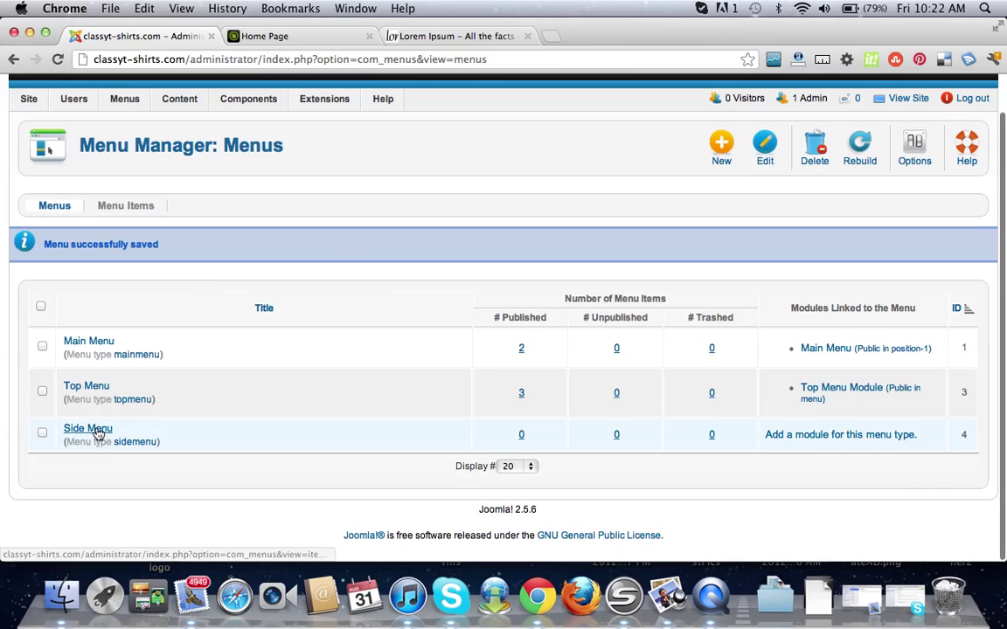
# - Start a new Side Menu item as a Single Article linked to the New TShirts article
pyautogui.click(93, 429)
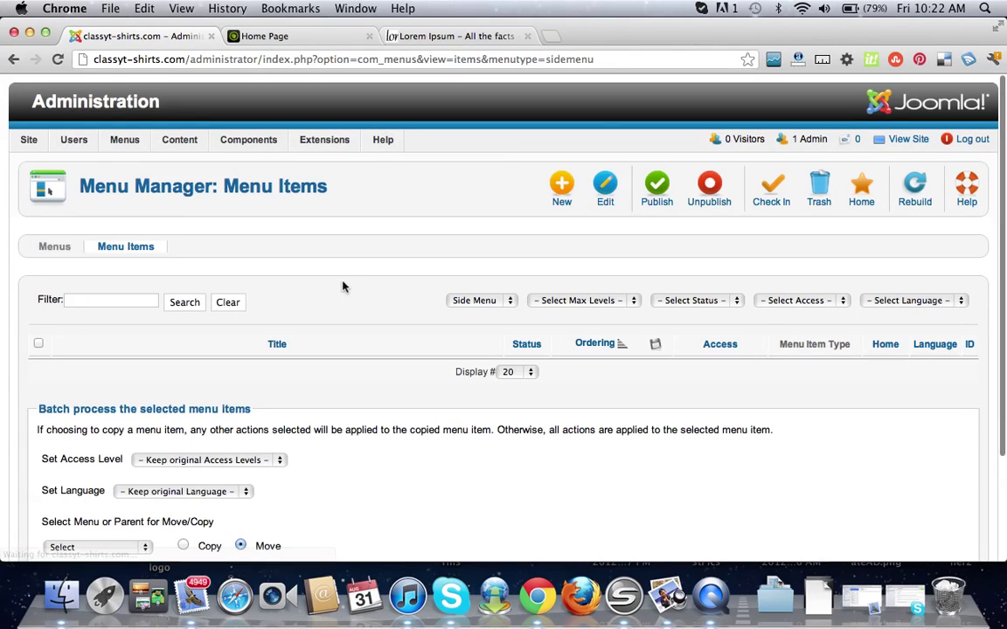
pyautogui.scroll(-2, 343, 274)
pyautogui.click(560, 127)
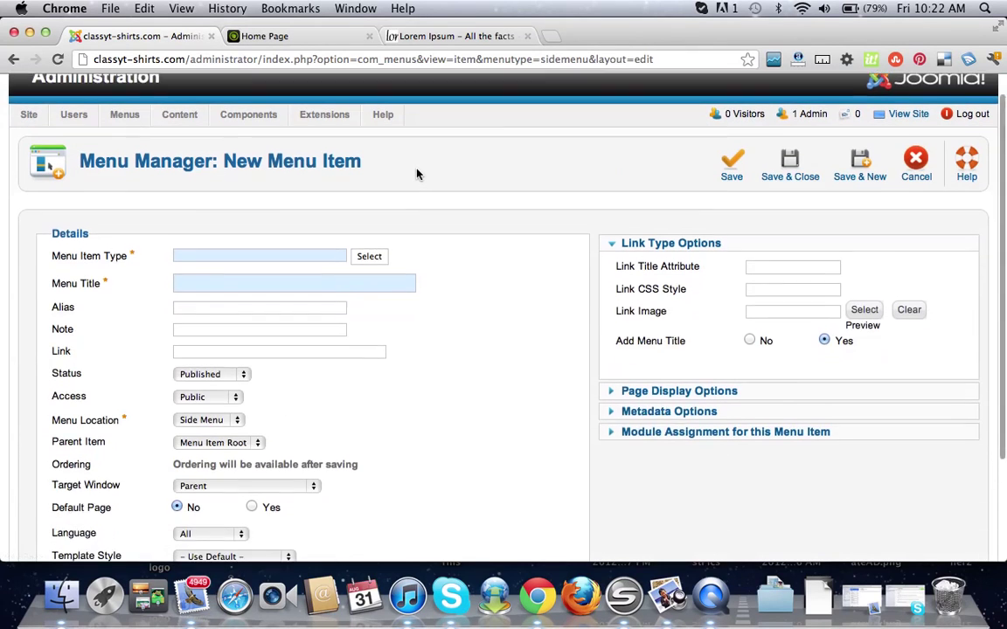
pyautogui.scroll(-1, 393, 210)
pyautogui.click(369, 231)
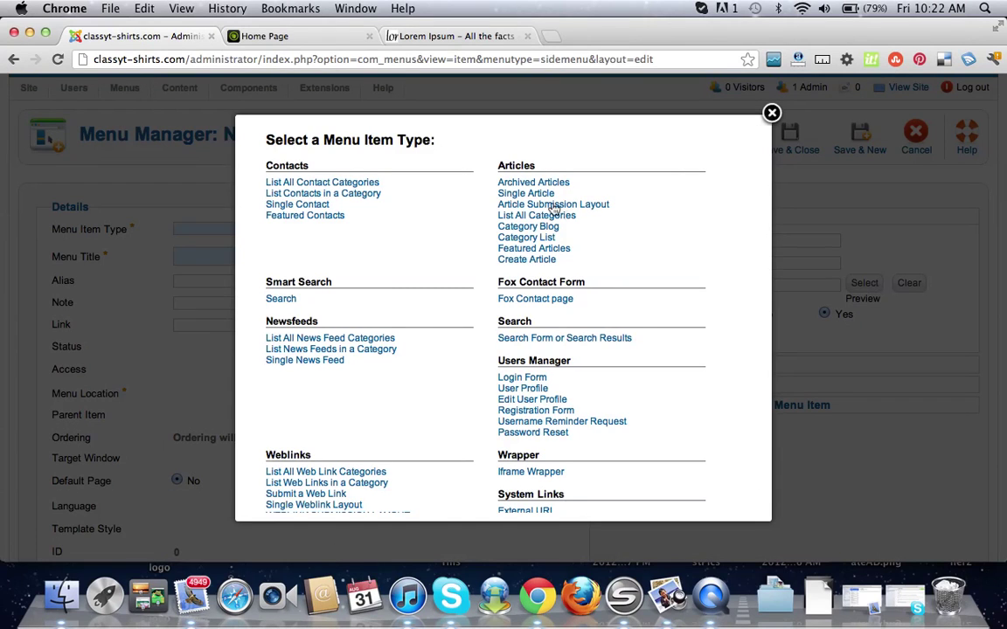
pyautogui.click(525, 194)
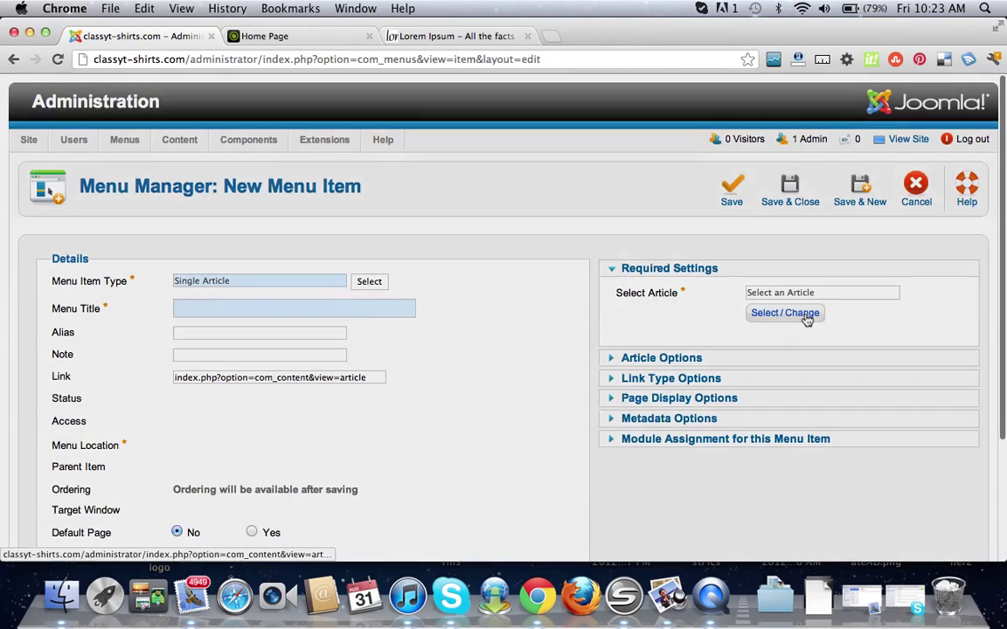
pyautogui.click(806, 317)
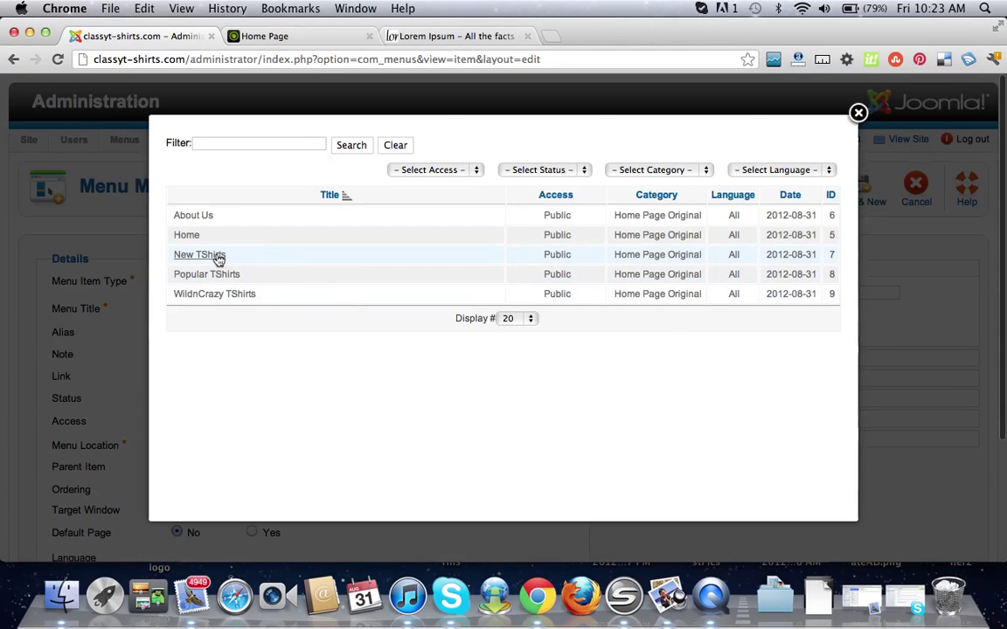
pyautogui.click(223, 260)
# - Title the item 'New TShirts', keeping Side Menu as its menu and Menu Item Root as parent
pyautogui.scroll(-2, 501, 288)
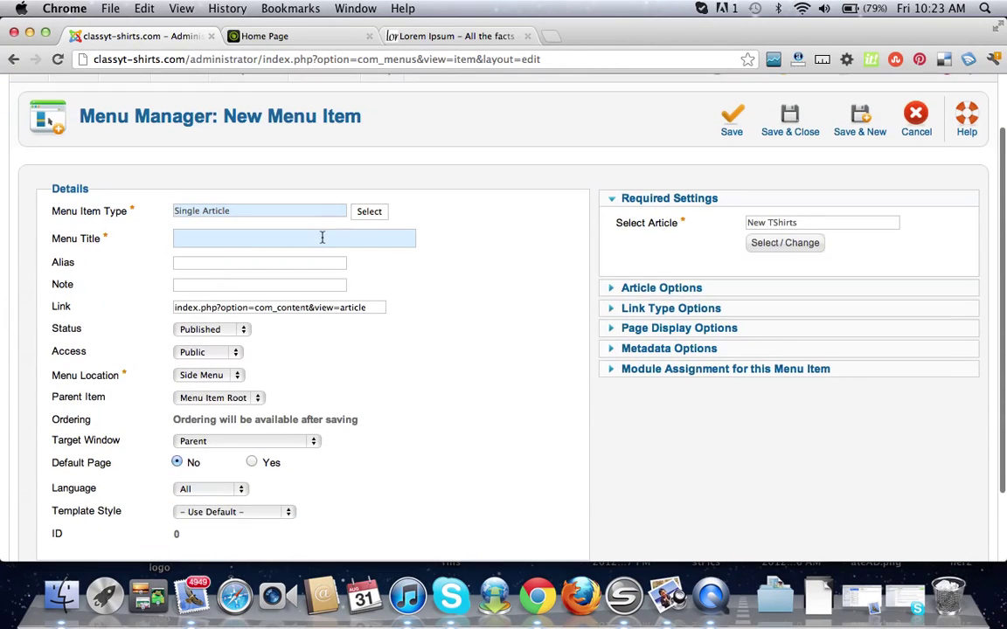
pyautogui.write('News')
pyautogui.press('BackSpace')
pyautogui.press('Down')
pyautogui.press('Return')
pyautogui.scroll(-2, 560, 308)
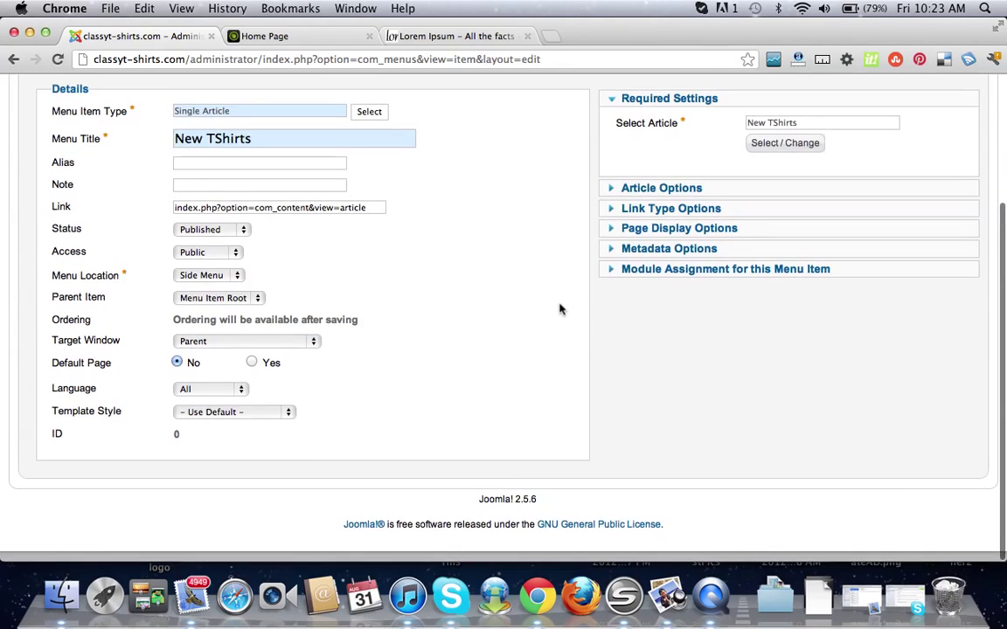
pyautogui.click(236, 286)
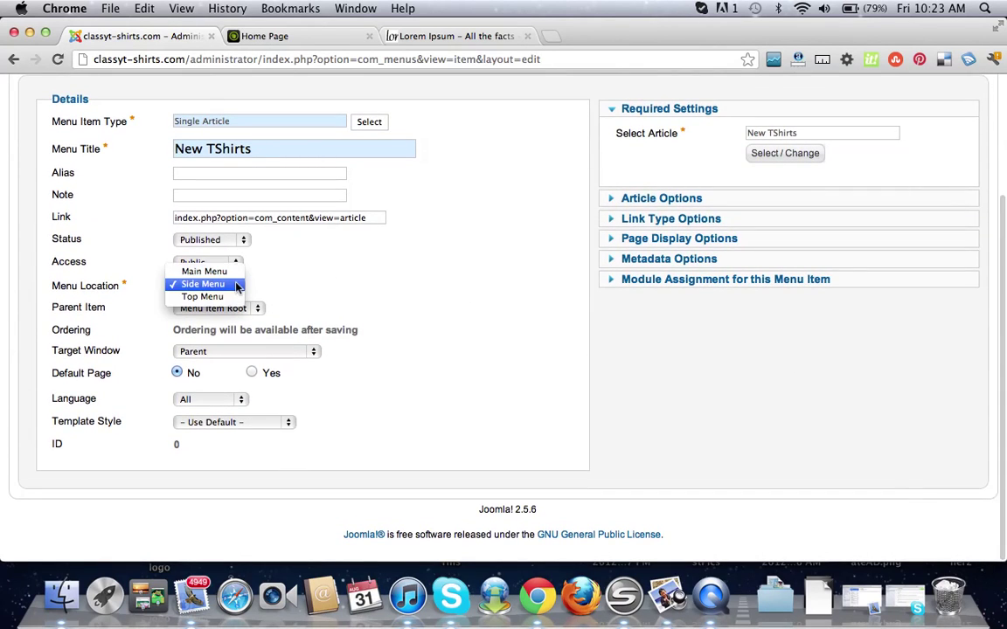
pyautogui.click(229, 286)
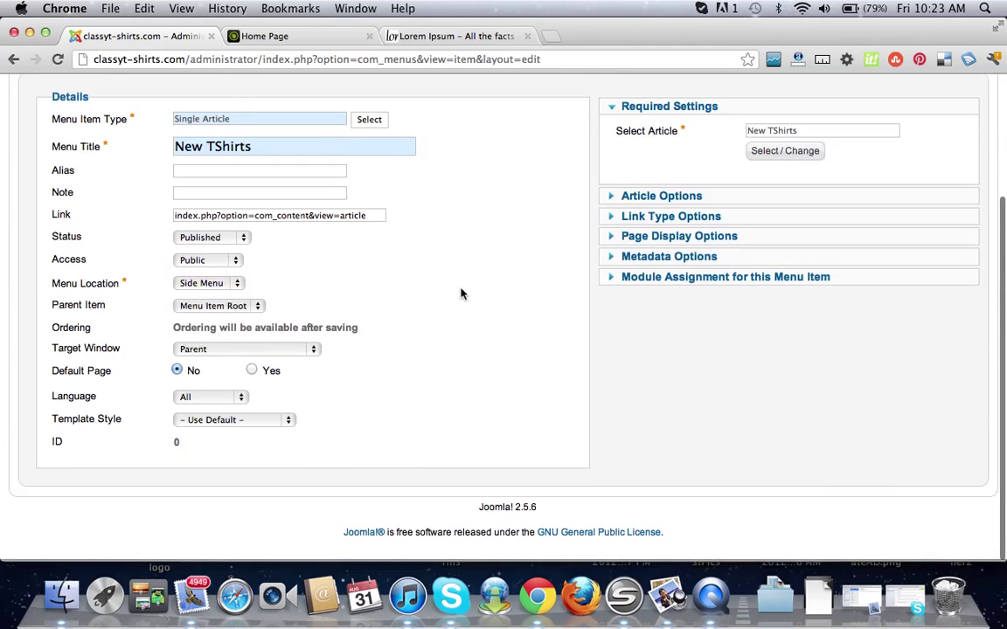
pyautogui.scroll(5, 460, 292)
pyautogui.scroll(-1, 476, 284)
pyautogui.scroll(-1, 490, 279)
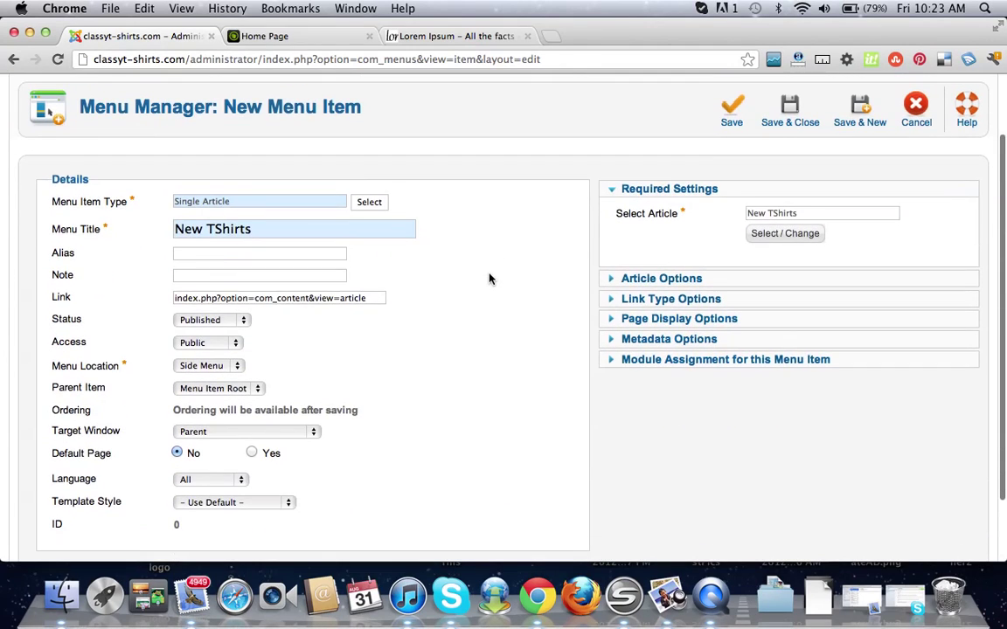
pyautogui.click(256, 390)
pyautogui.click(256, 391)
pyautogui.scroll(3, 539, 363)
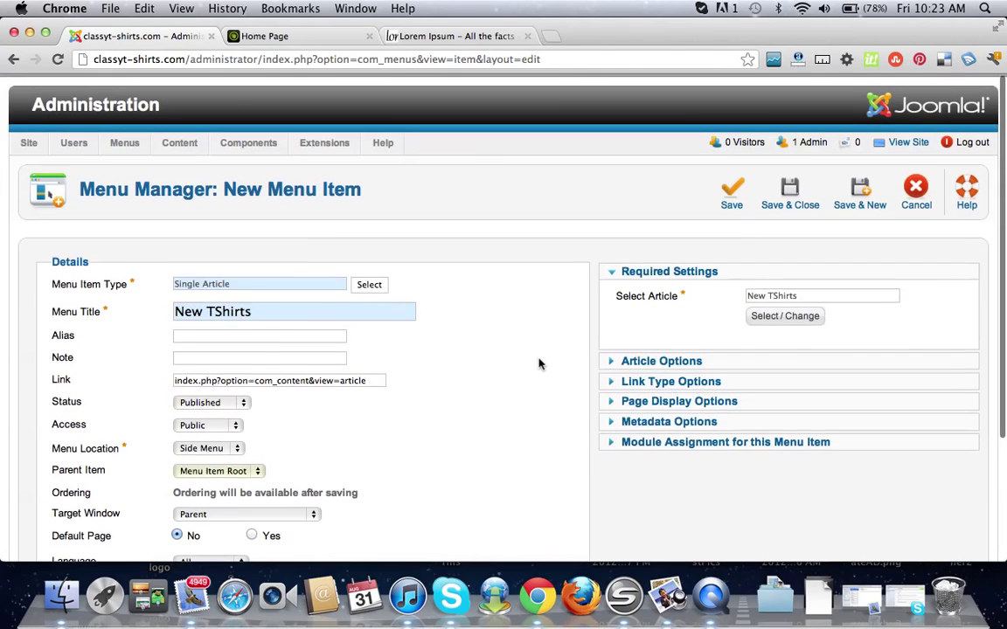
# - Save the New TShirts item and start a Single Article item linked to Popular TShirts
pyautogui.click(864, 189)
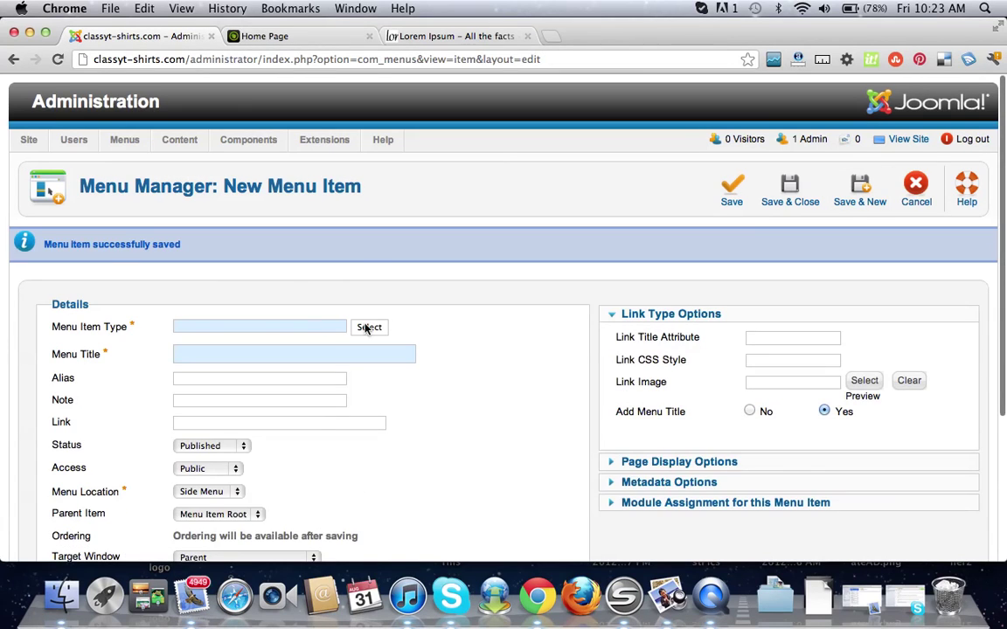
pyautogui.click(367, 328)
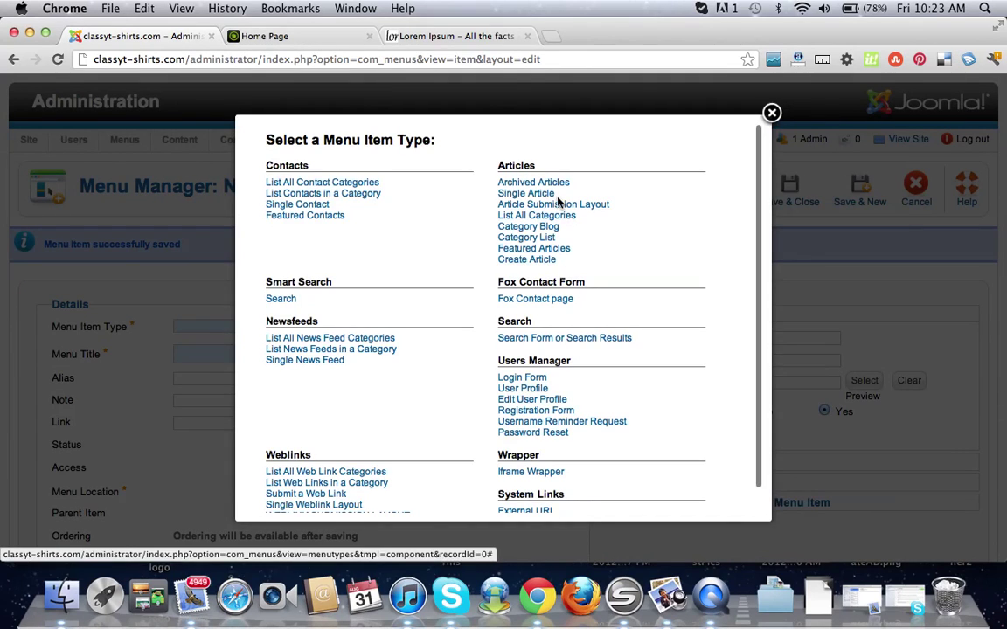
pyautogui.click(549, 195)
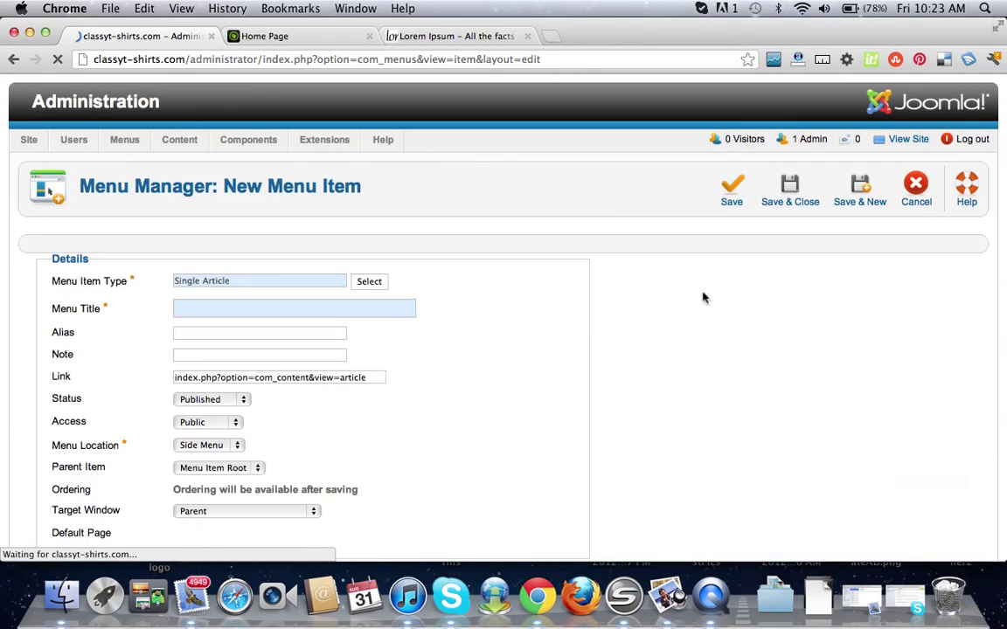
pyautogui.click(782, 317)
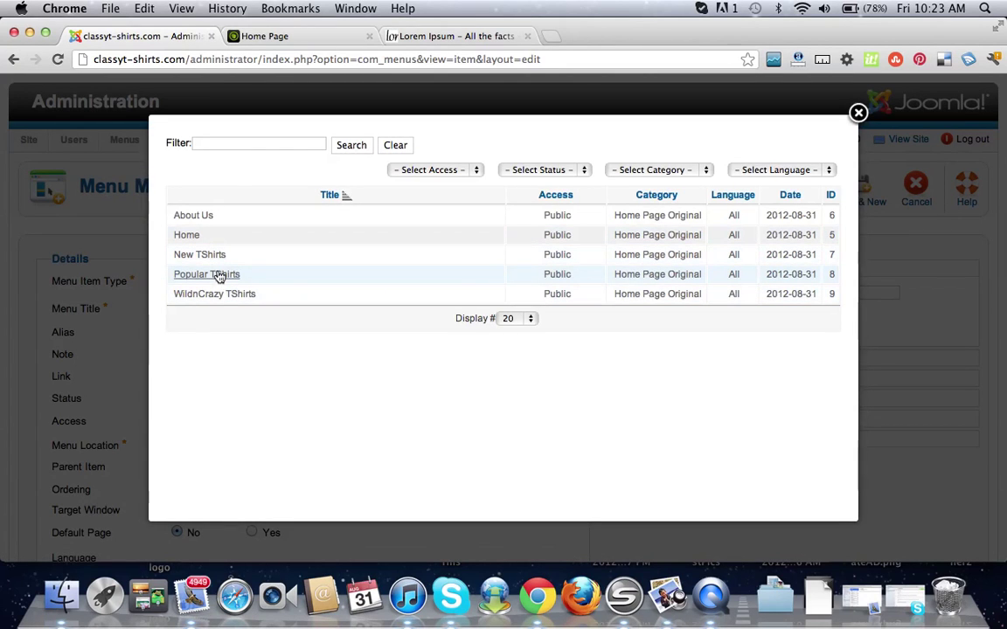
pyautogui.click(206, 274)
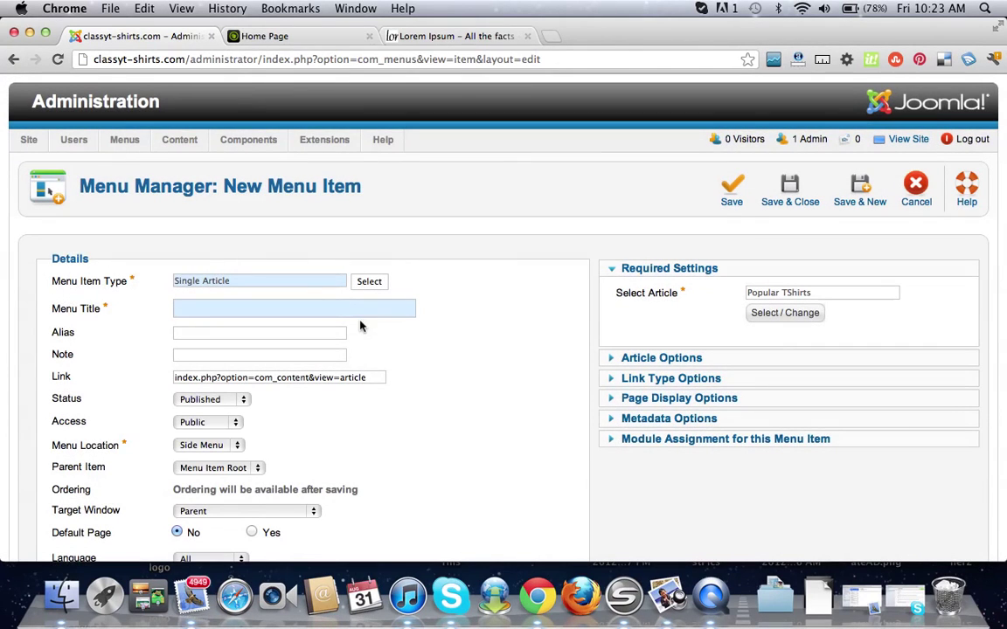
# - Title the item 'Popular TShirts' and save it with Save & New
pyautogui.write('P')
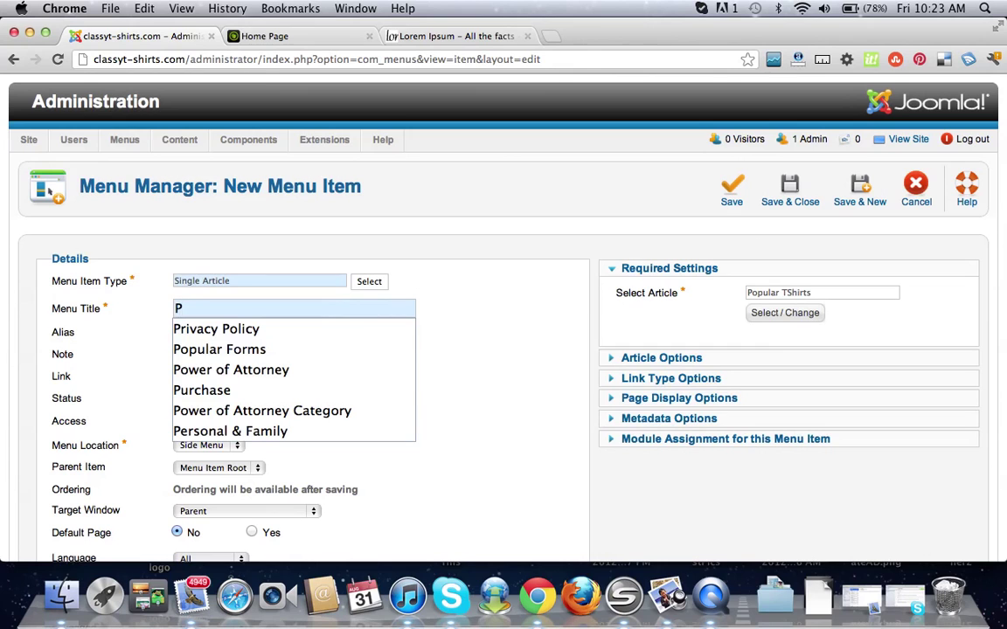
pyautogui.write('op')
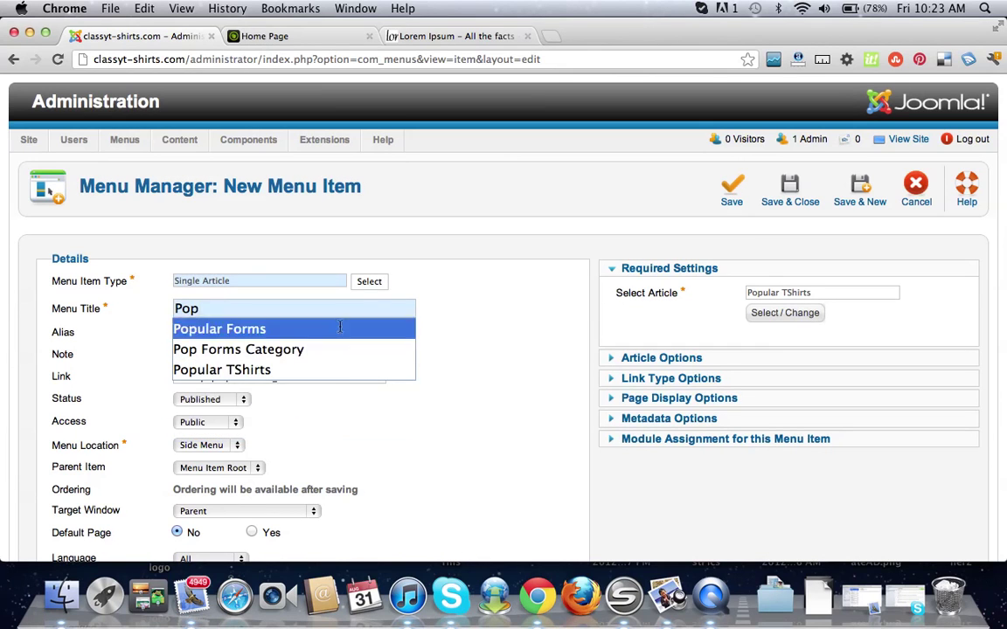
pyautogui.click(311, 370)
pyautogui.scroll(-4, 538, 346)
pyautogui.scroll(4, 538, 346)
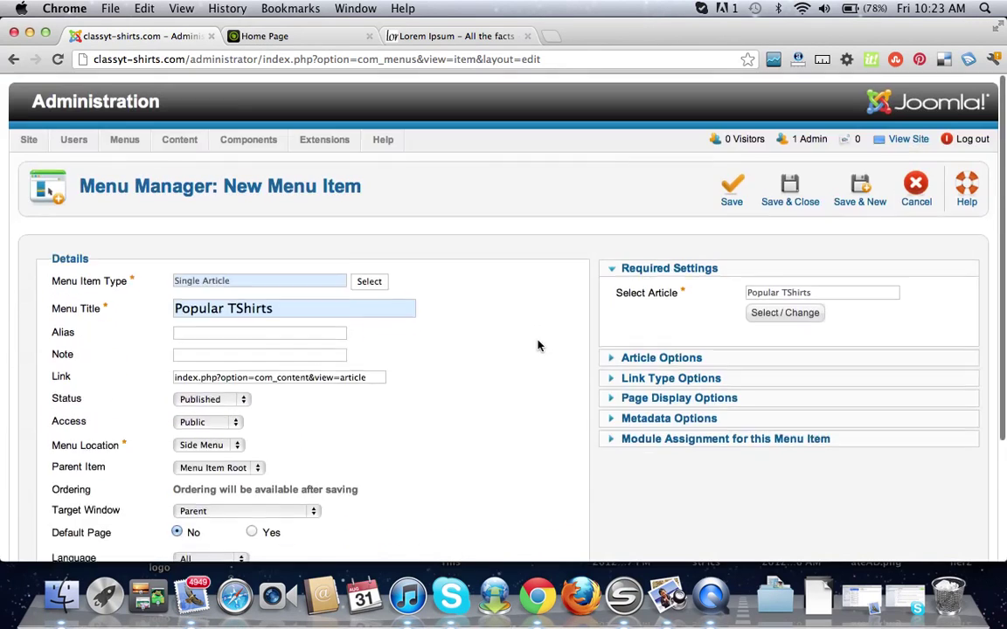
pyautogui.click(772, 173)
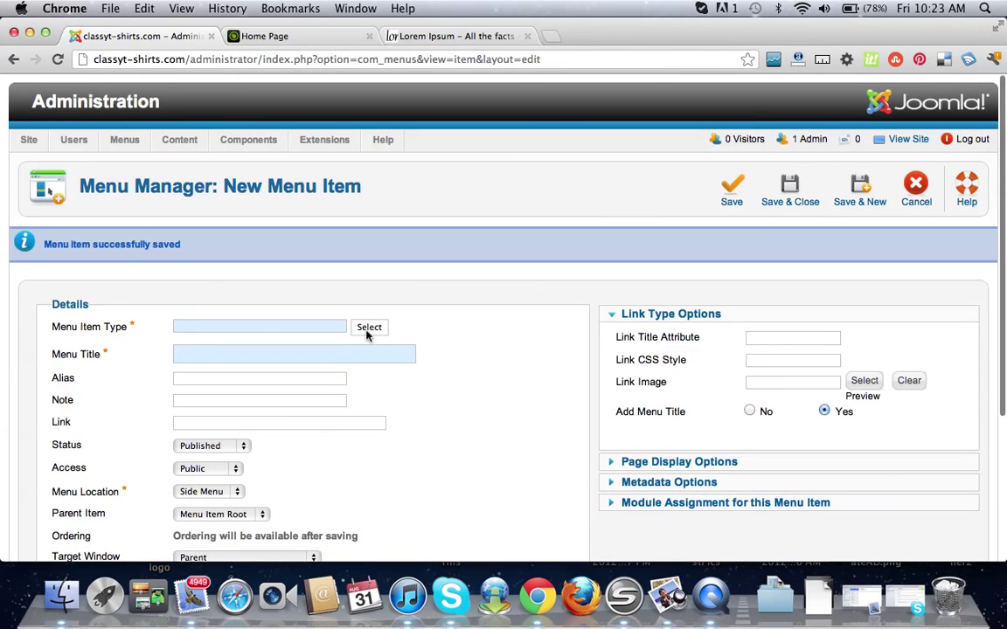
# - Make the new item a Single Article link to the WildnCrazy TShirts article
pyautogui.click(371, 329)
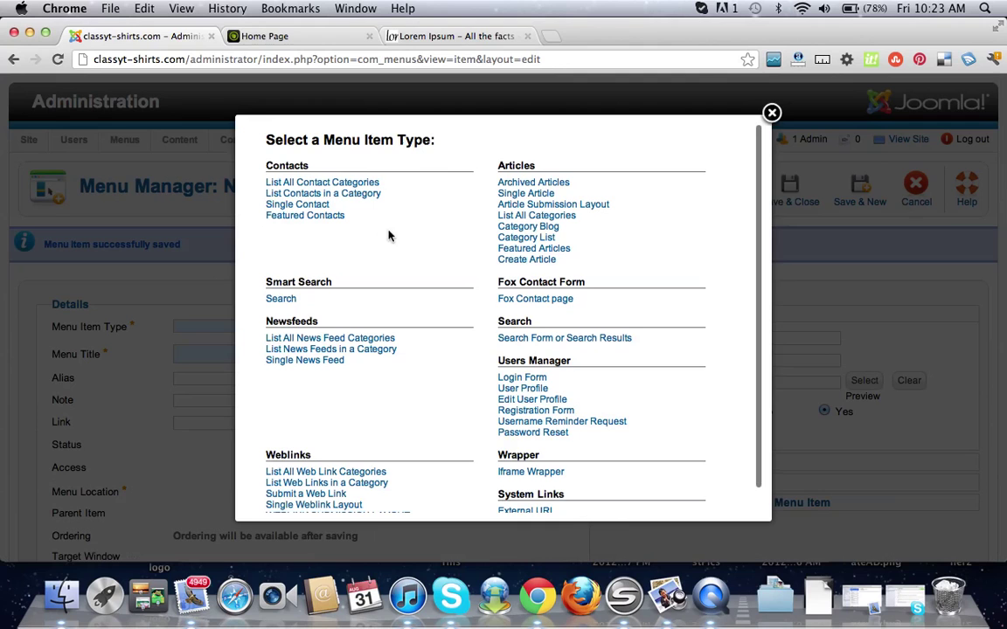
pyautogui.scroll(-3, 462, 230)
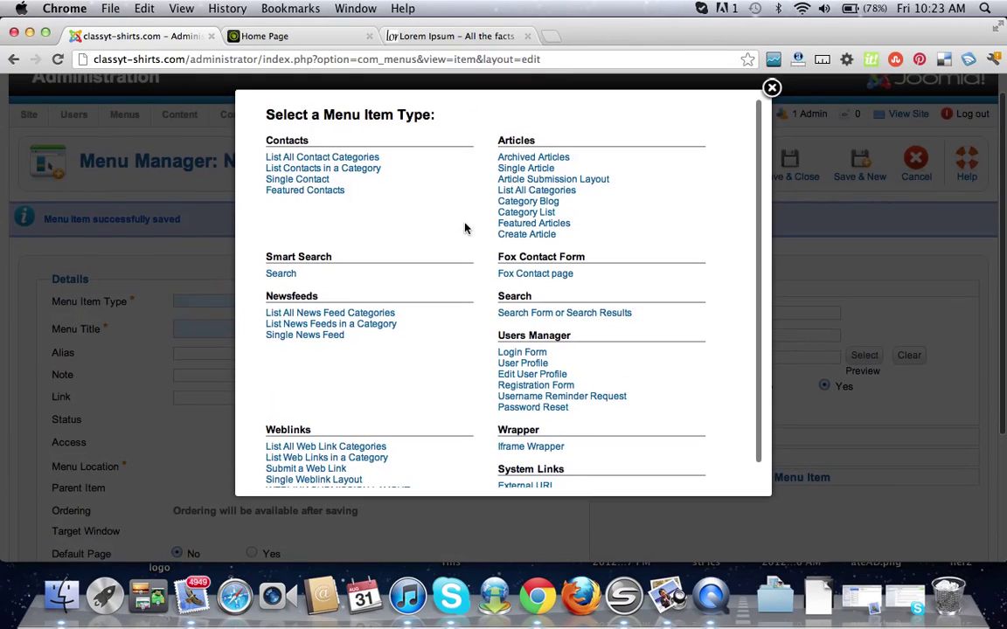
pyautogui.click(527, 168)
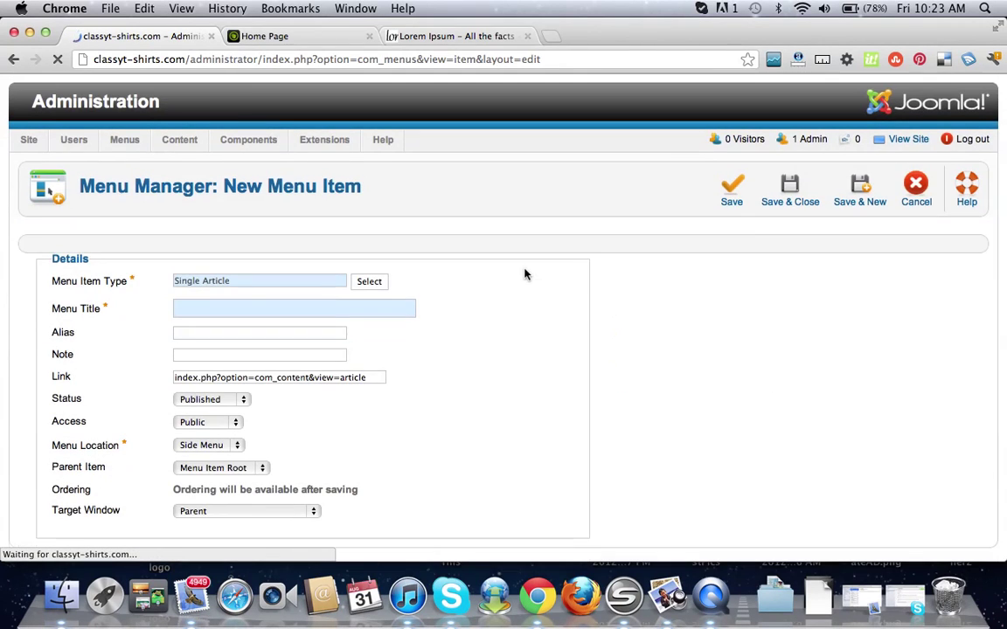
pyautogui.click(773, 313)
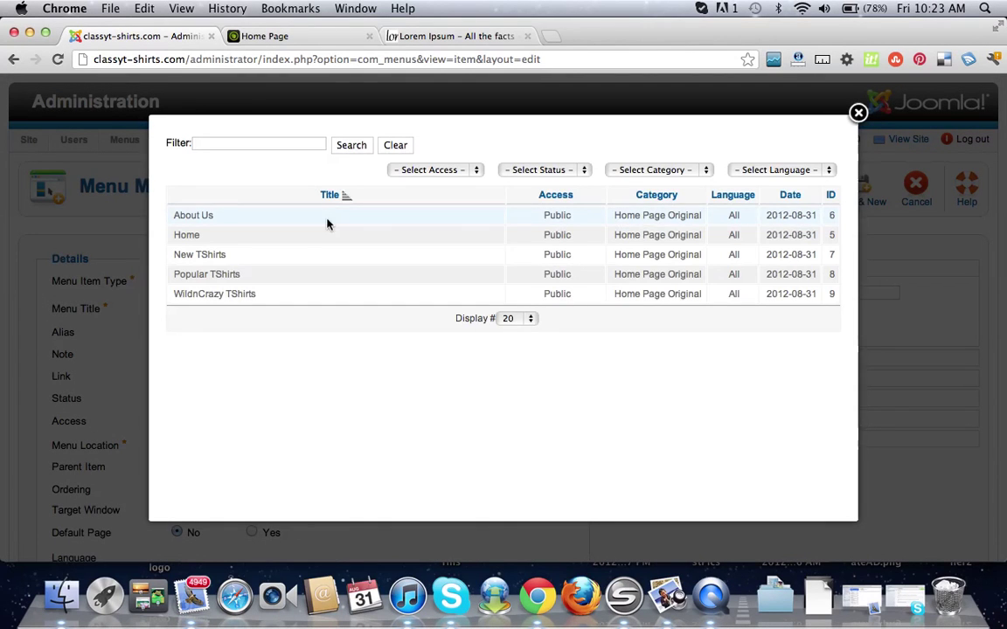
pyautogui.click(232, 297)
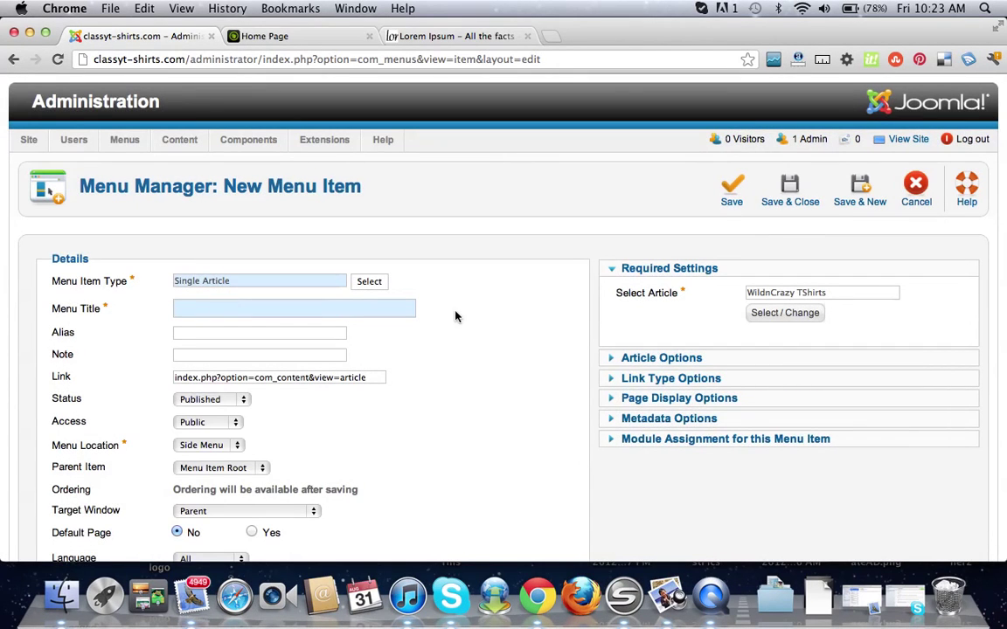
# - Title the item 'WildnCrazy TShirts' and save and close it
pyautogui.scroll(-4, 481, 315)
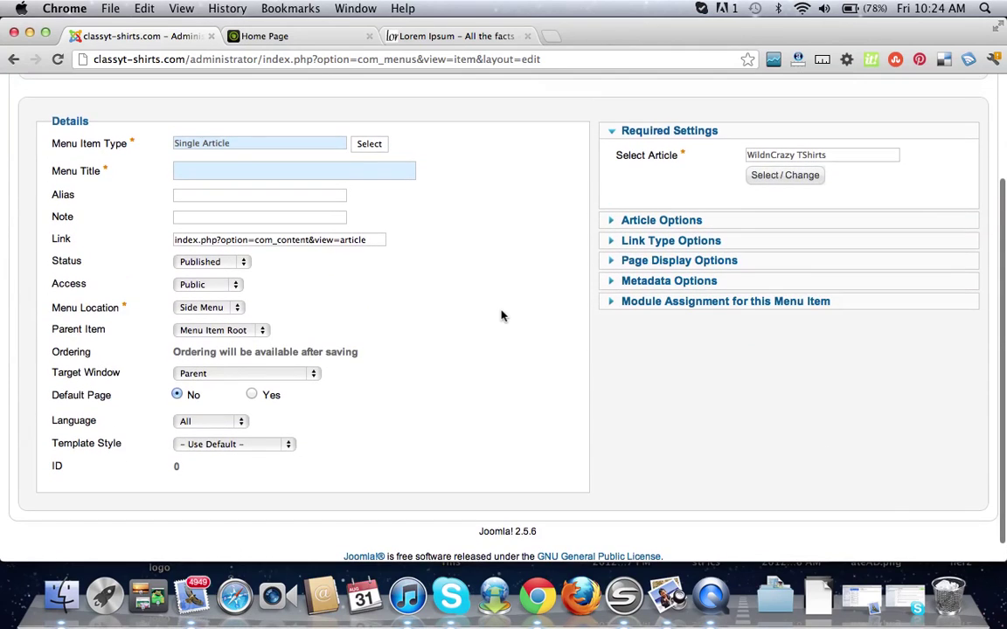
pyautogui.write('Wil')
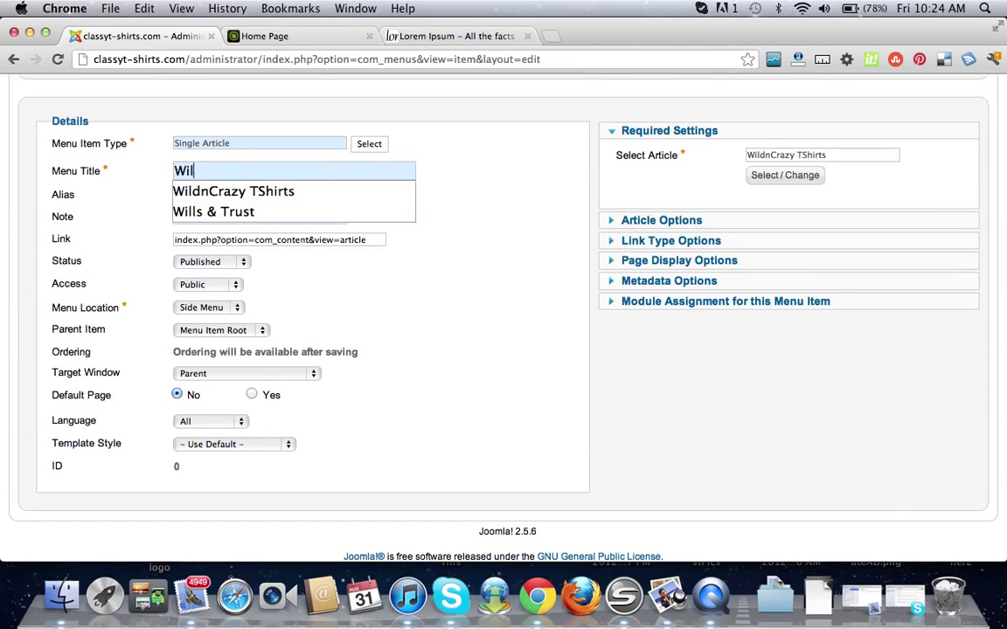
pyautogui.click(296, 190)
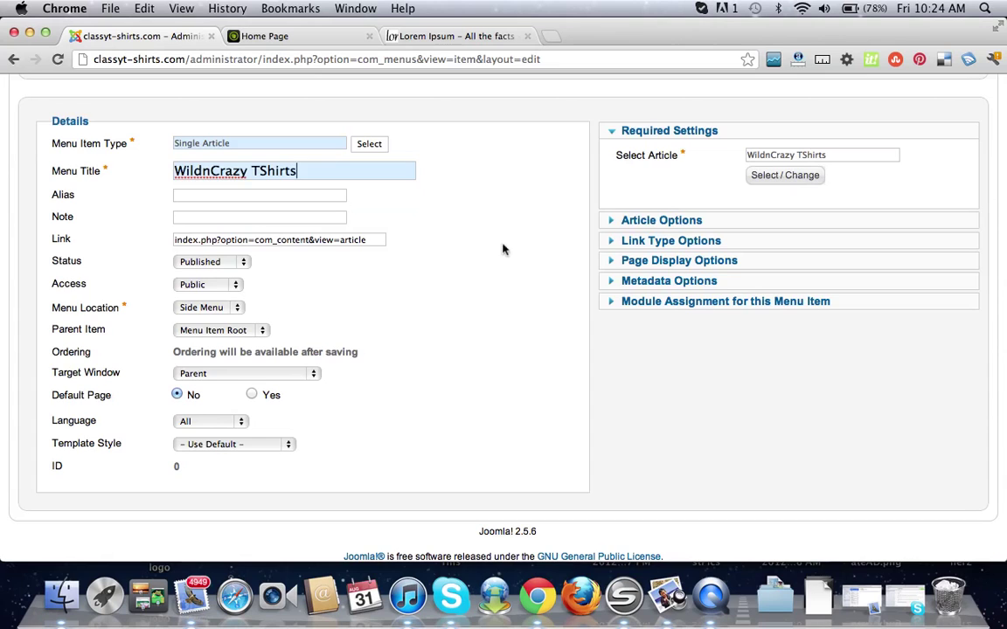
pyautogui.scroll(4, 529, 259)
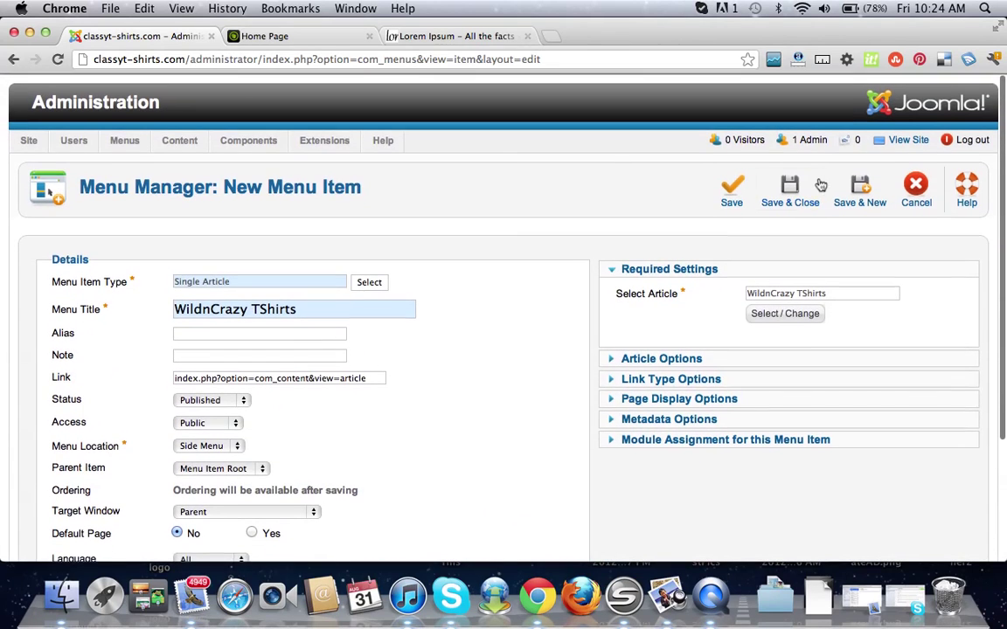
pyautogui.click(789, 188)
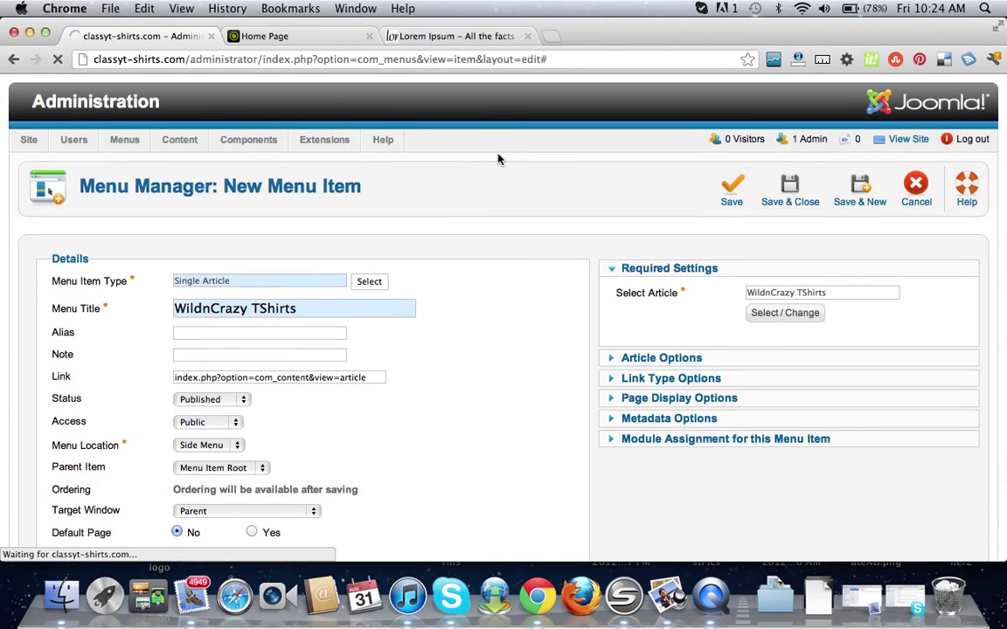
# - Scroll the Side Menu items list to review the three saved T-shirt items
pyautogui.scroll(-3, 452, 187)
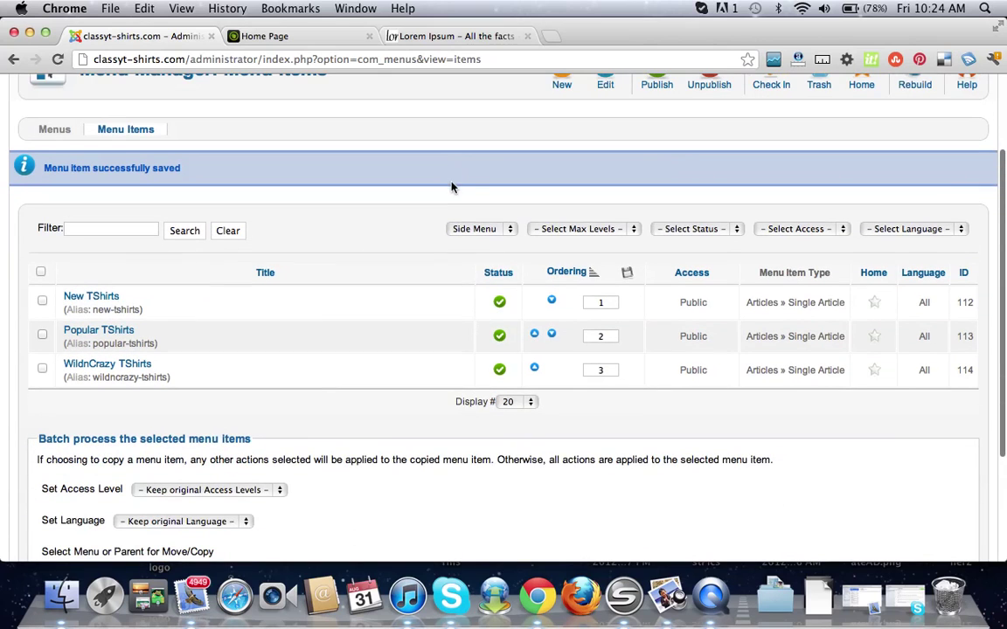
pyautogui.scroll(2, 166, 220)
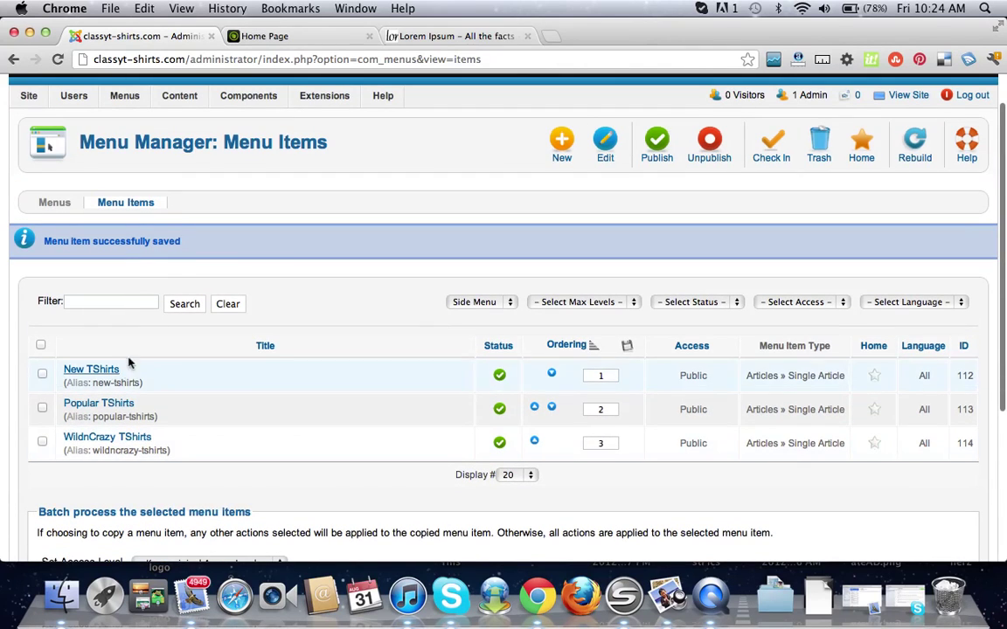
pyautogui.scroll(1, 329, 340)
pyautogui.scroll(1, 329, 341)
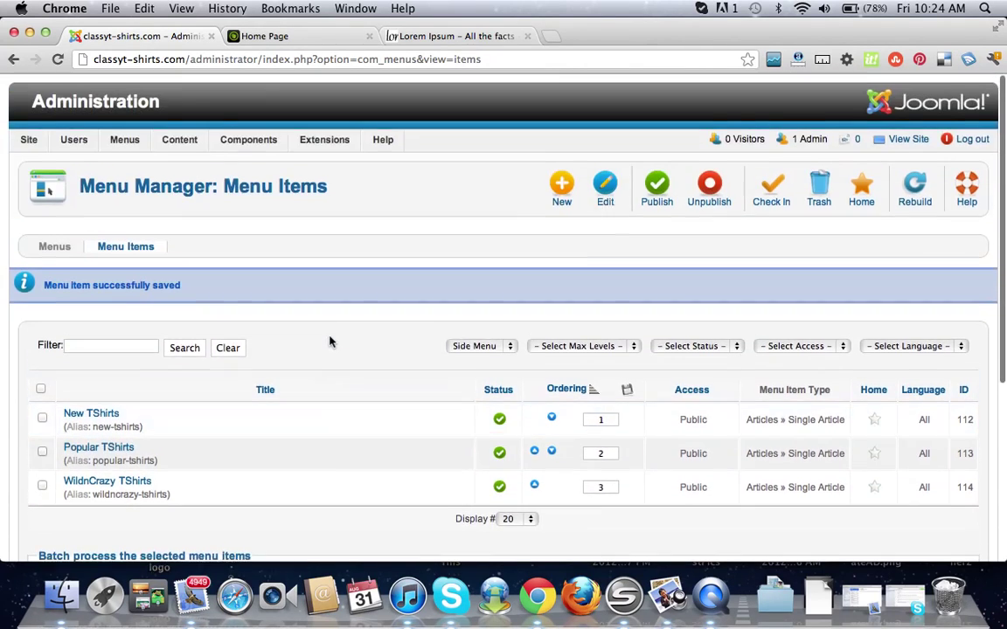
# - Open the Module Manager and start a new Menu module
pyautogui.moveTo(301, 139)
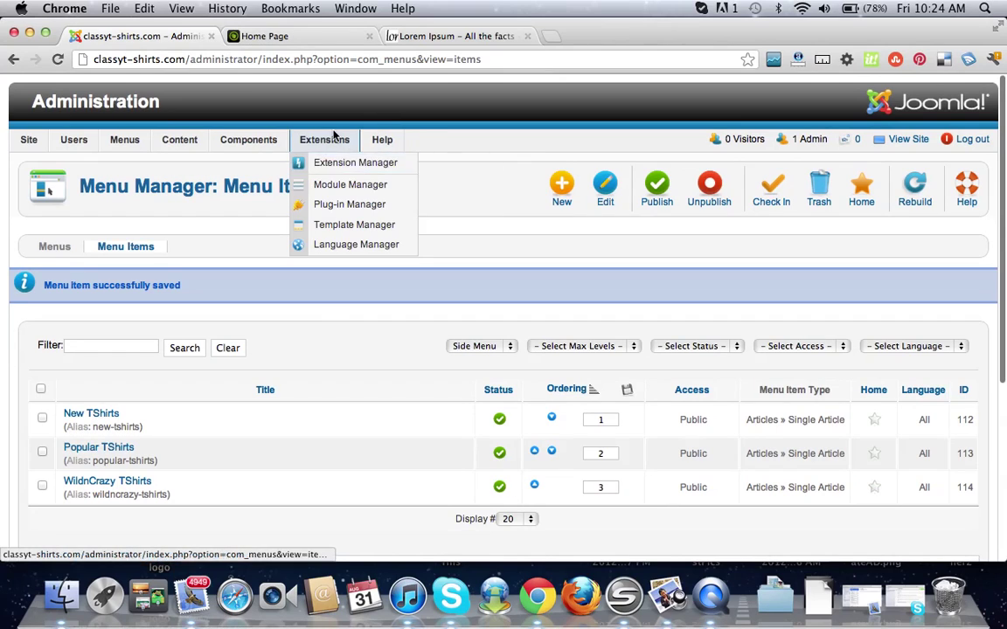
pyautogui.click(331, 185)
pyautogui.scroll(-3, 387, 213)
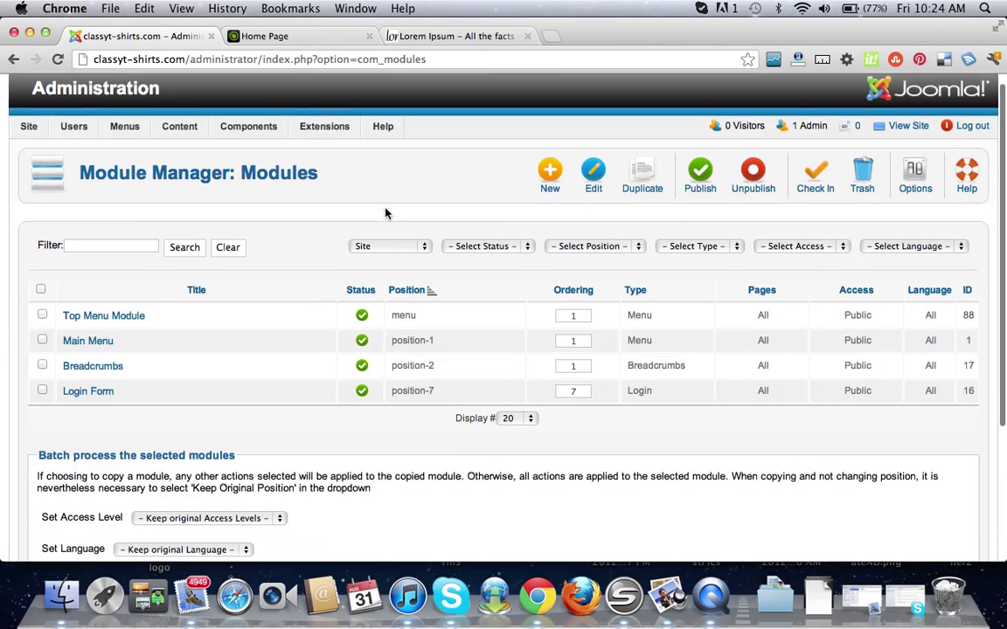
pyautogui.scroll(3, 386, 213)
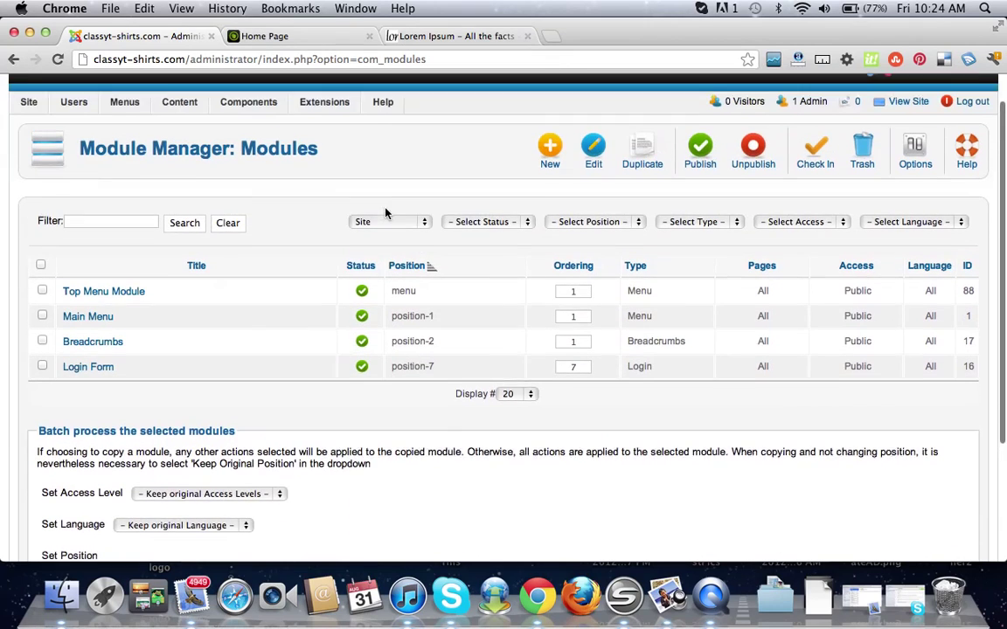
pyautogui.click(547, 161)
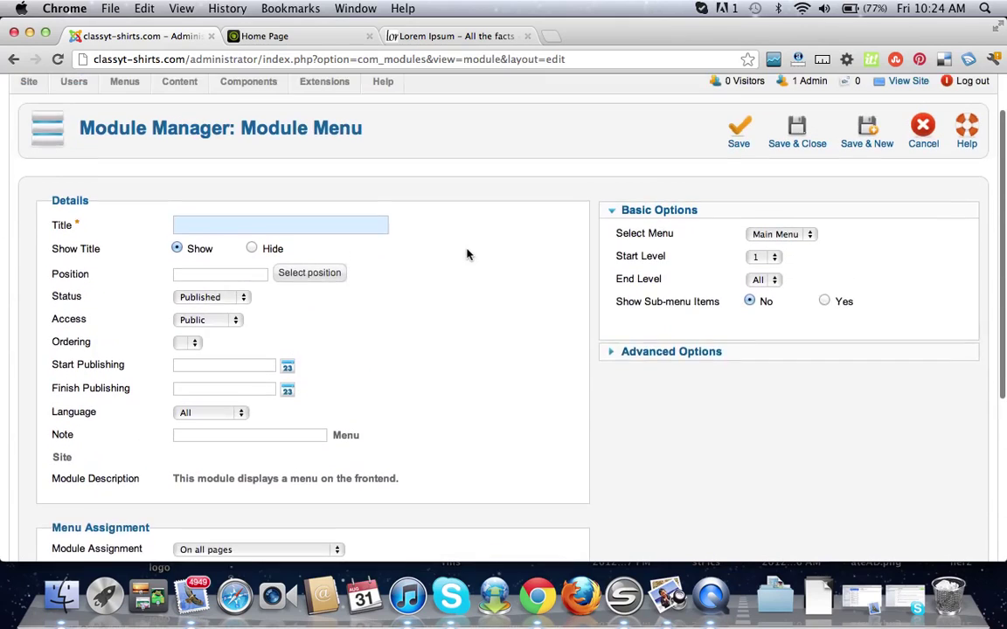
pyautogui.scroll(1, 468, 254)
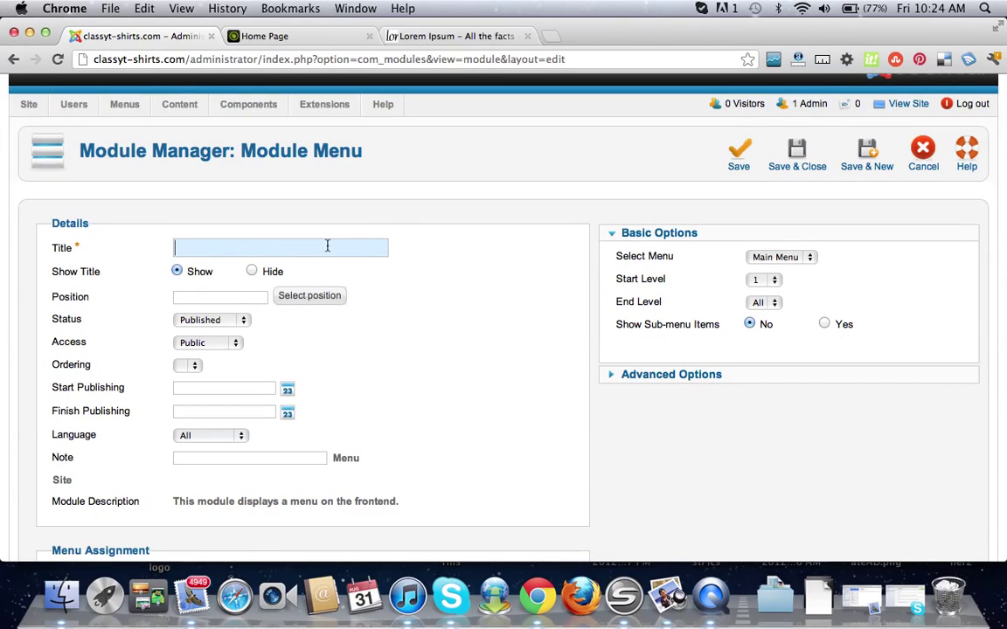
# - Title the module 'Side Menu Module', hide its title, and set it to display Side Menu
pyautogui.write('Side')
pyautogui.press('Escape')
pyautogui.write('Menu Module')
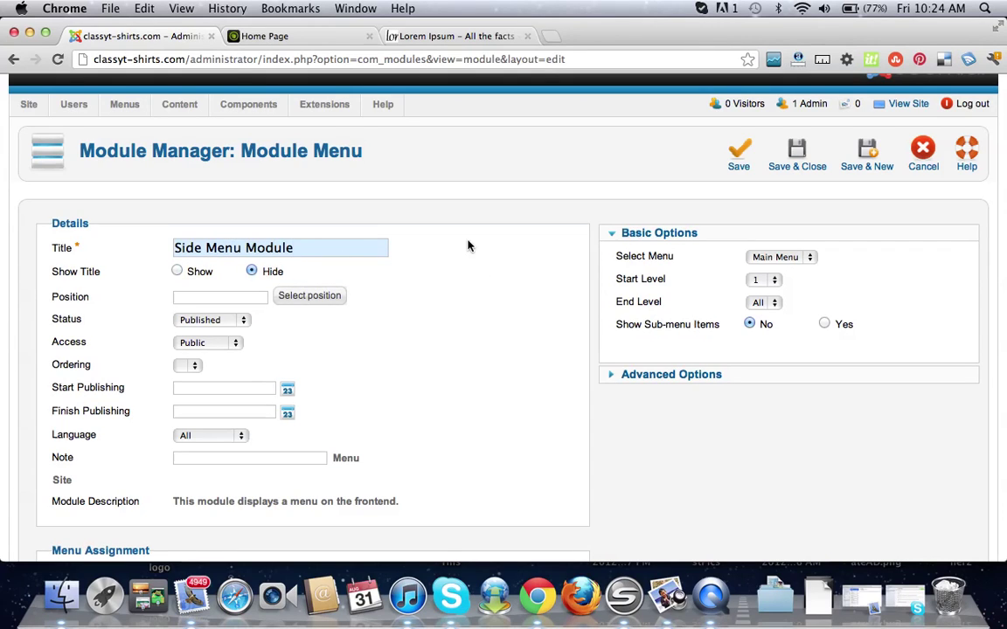
pyautogui.scroll(-3, 468, 244)
pyautogui.scroll(1, 468, 245)
pyautogui.click(769, 179)
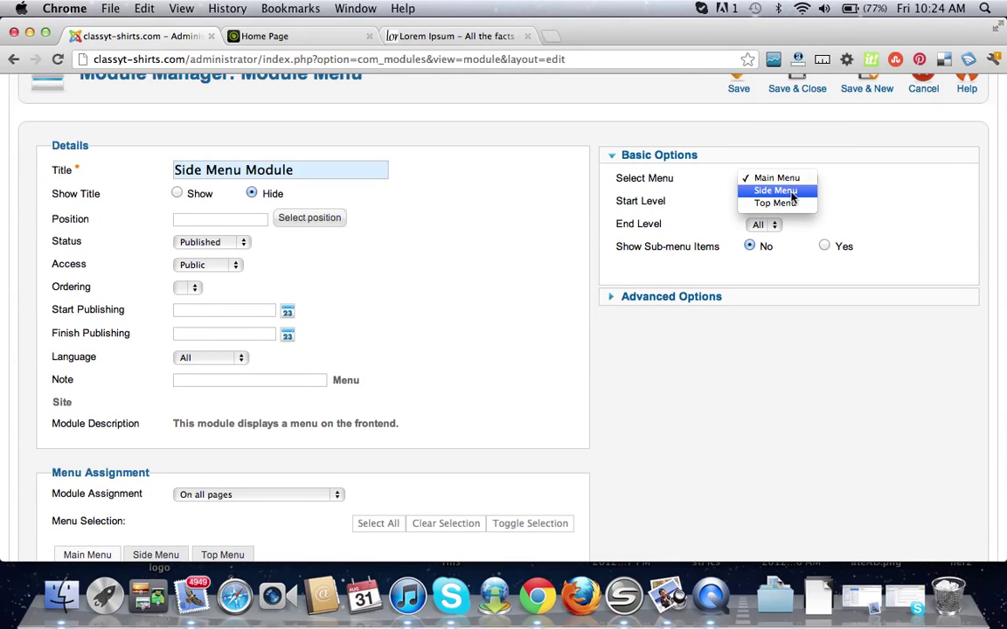
pyautogui.click(793, 192)
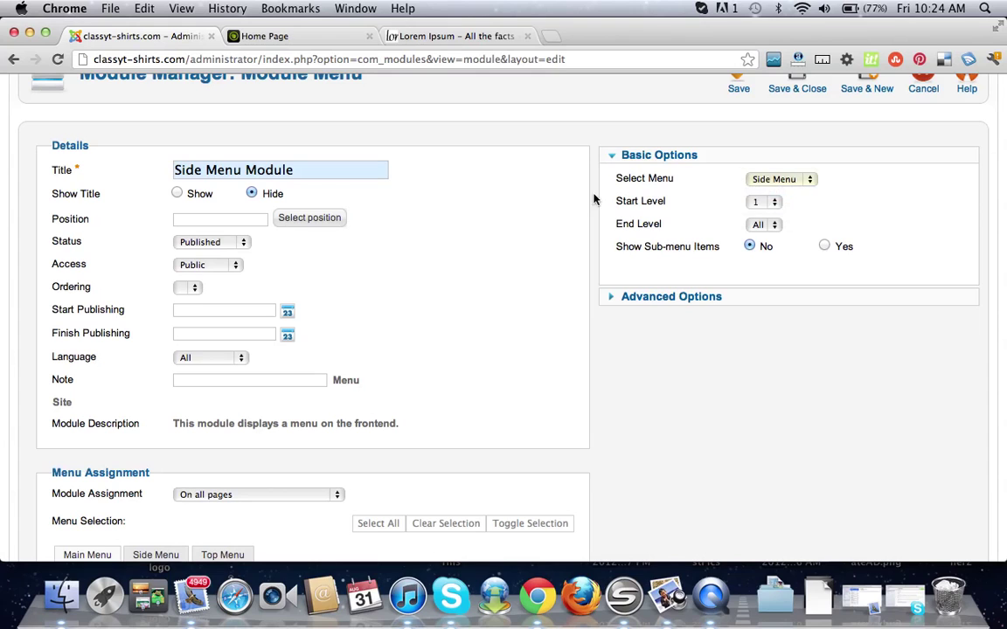
pyautogui.scroll(-5, 479, 216)
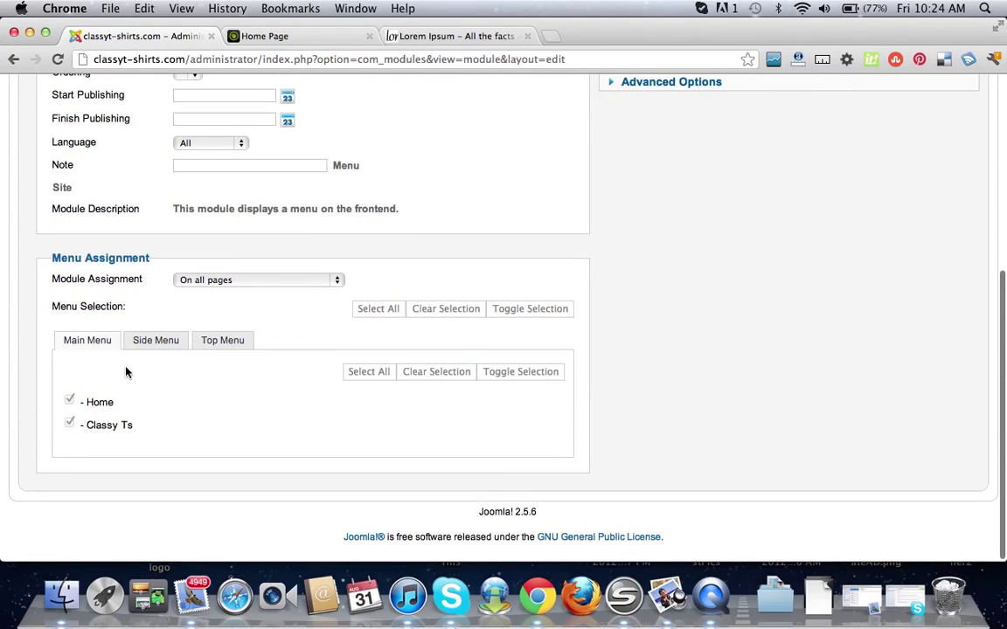
pyautogui.scroll(6, 414, 263)
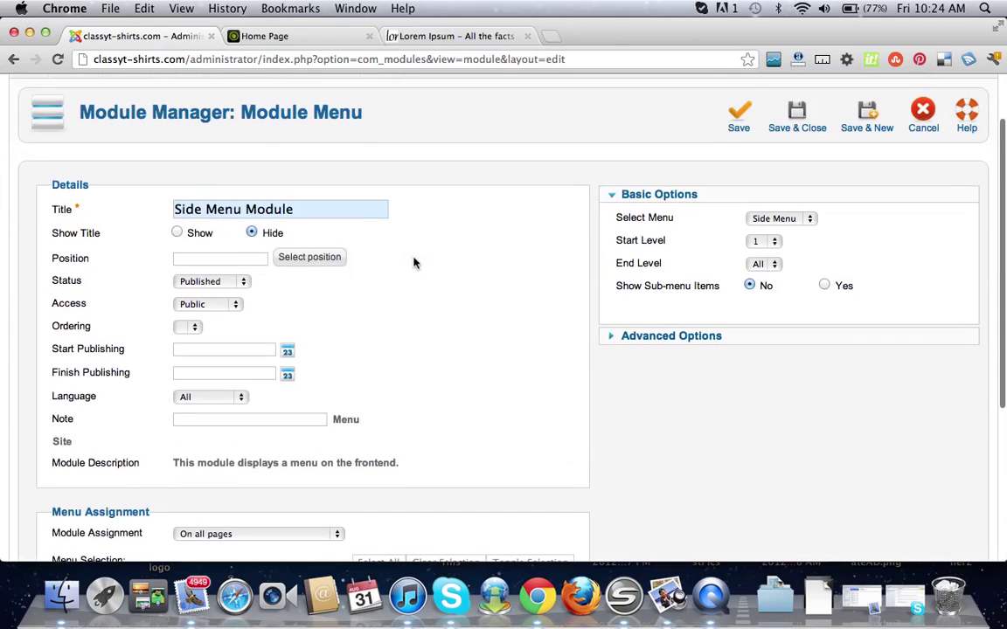
# - Filter positions by the js_optimus template, place the Side Menu Module in sidebar1, and save
pyautogui.click(318, 266)
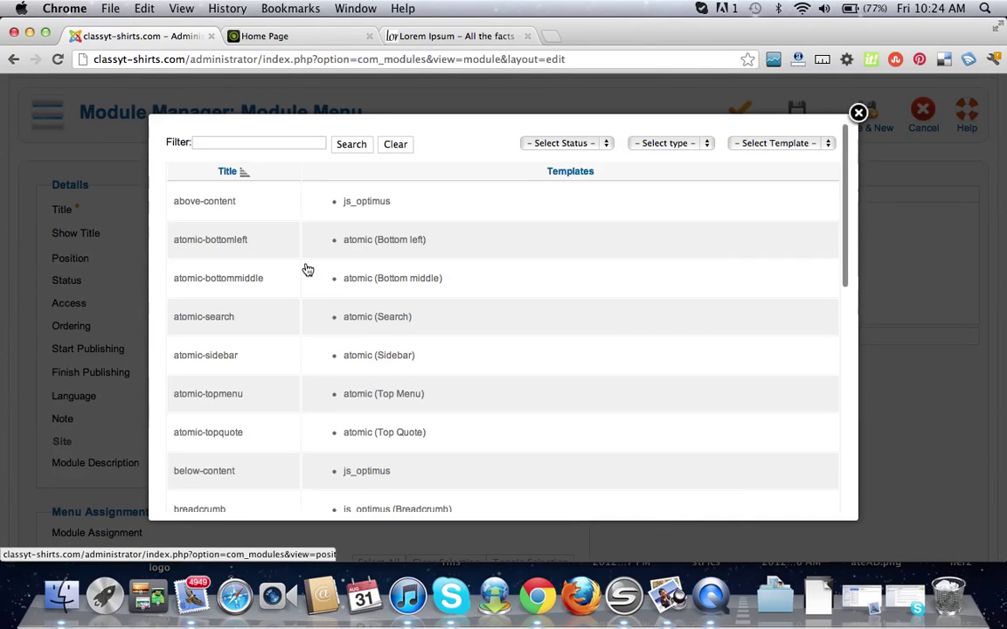
pyautogui.click(791, 143)
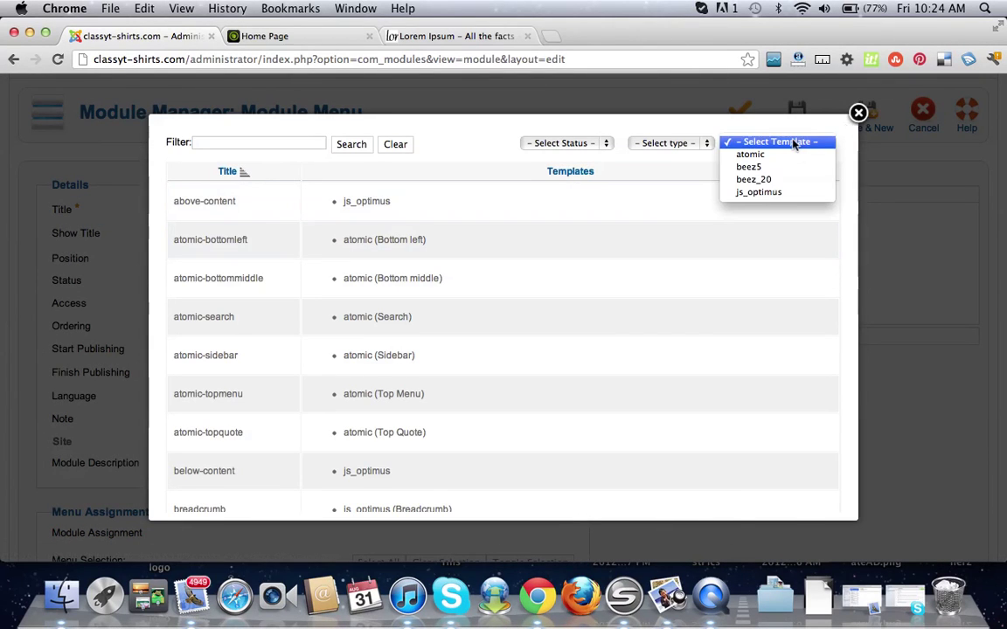
pyautogui.click(767, 192)
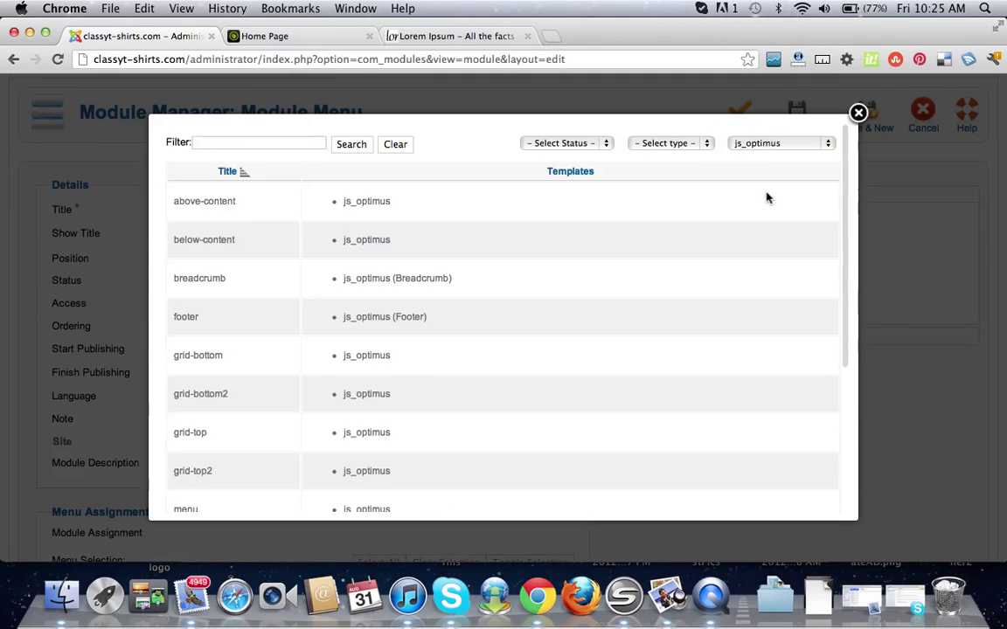
pyautogui.scroll(-3, 623, 240)
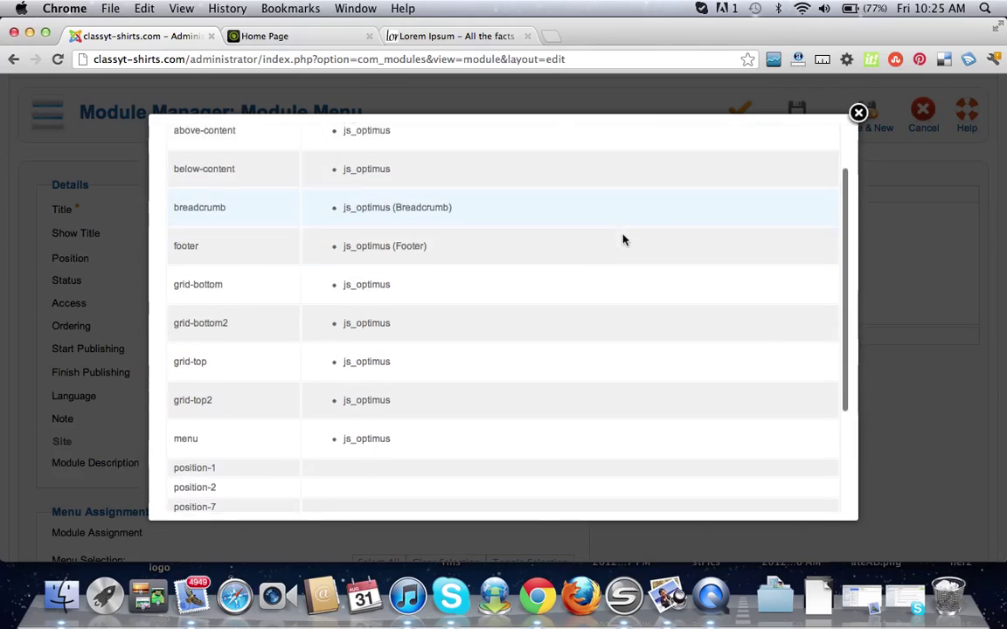
pyautogui.scroll(3, 542, 234)
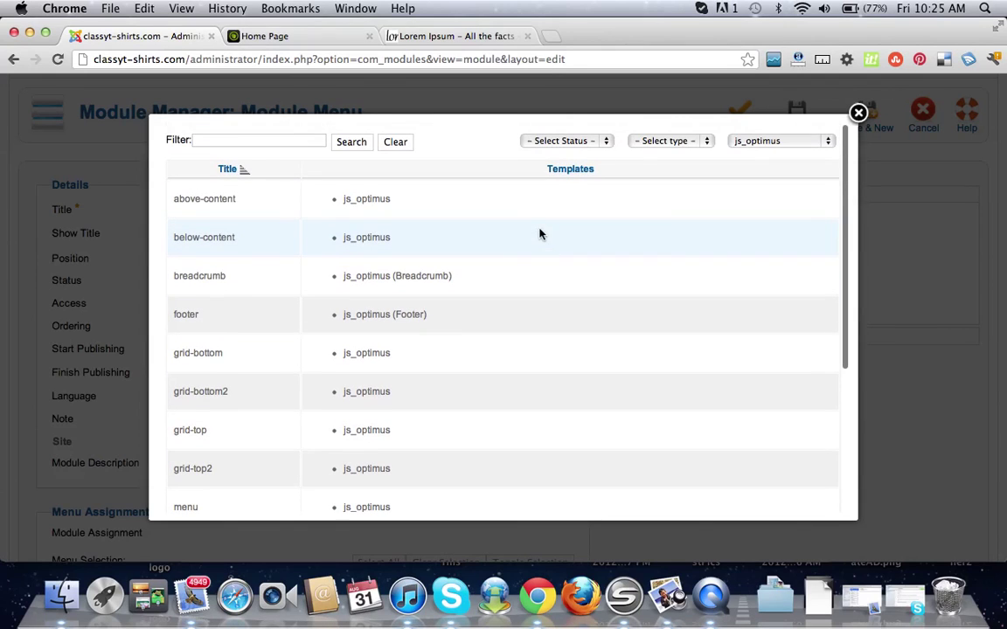
pyautogui.scroll(-1, 539, 233)
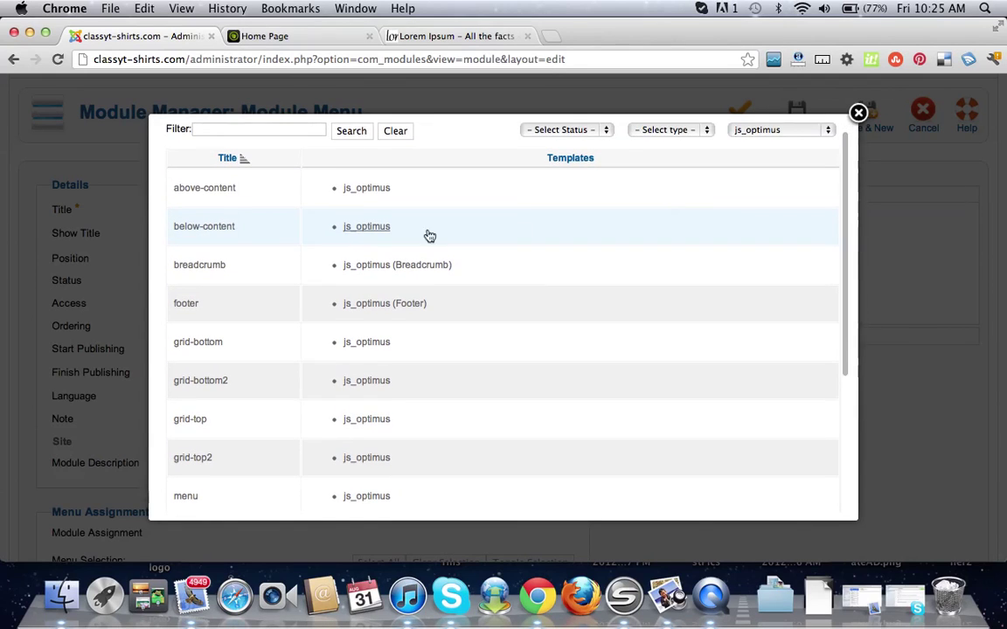
pyautogui.scroll(-8, 307, 247)
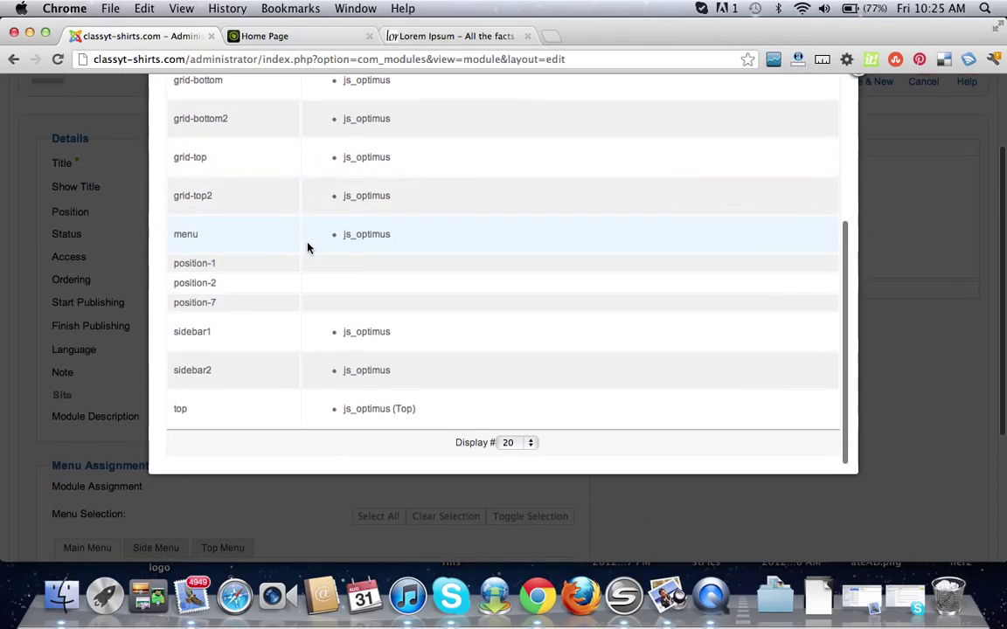
pyautogui.click(195, 335)
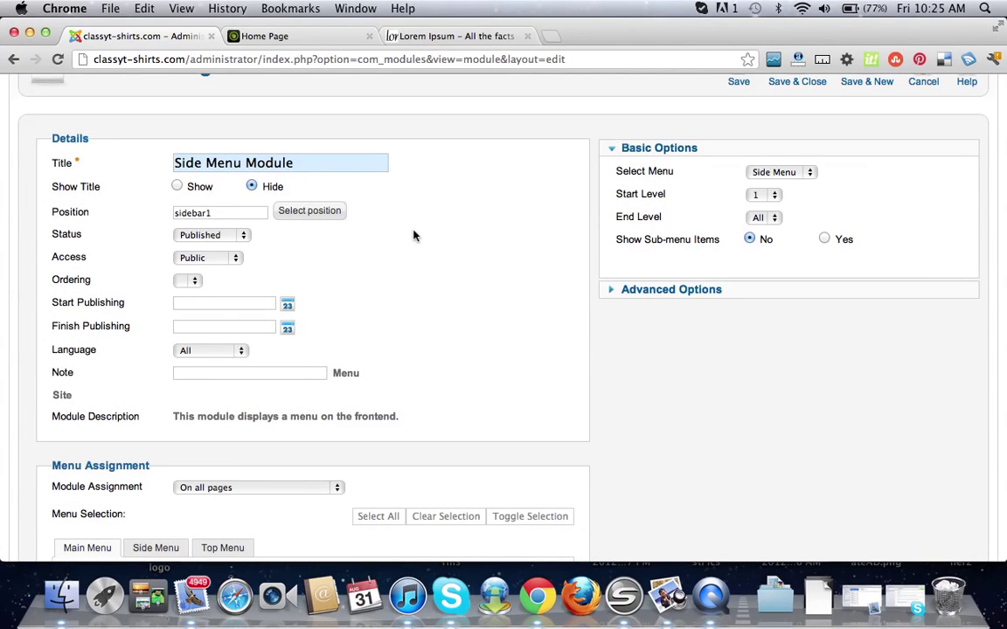
pyautogui.scroll(-2, 414, 235)
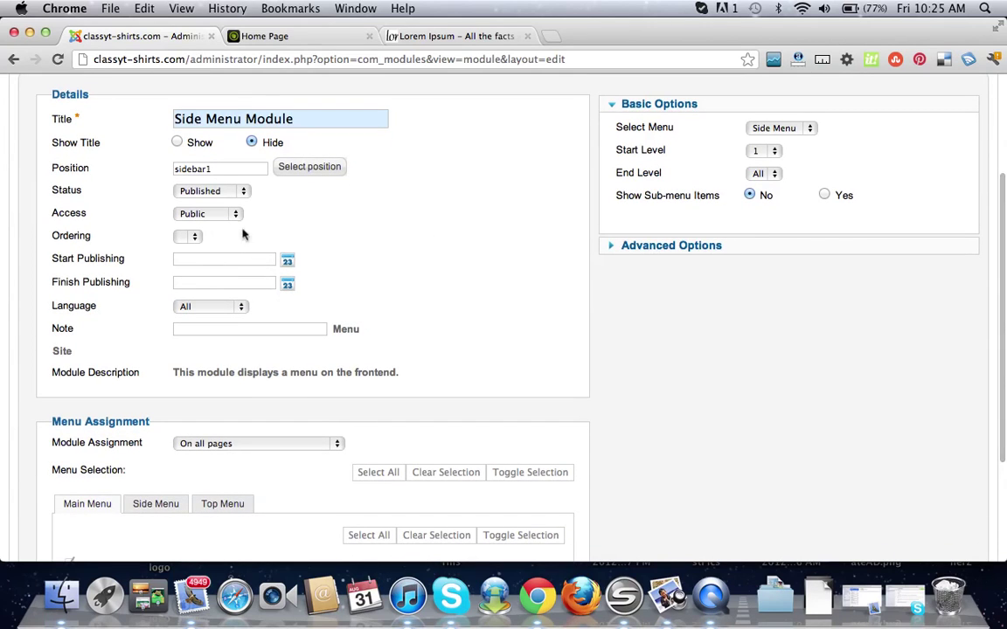
pyautogui.scroll(-5, 468, 250)
pyautogui.scroll(10, 525, 223)
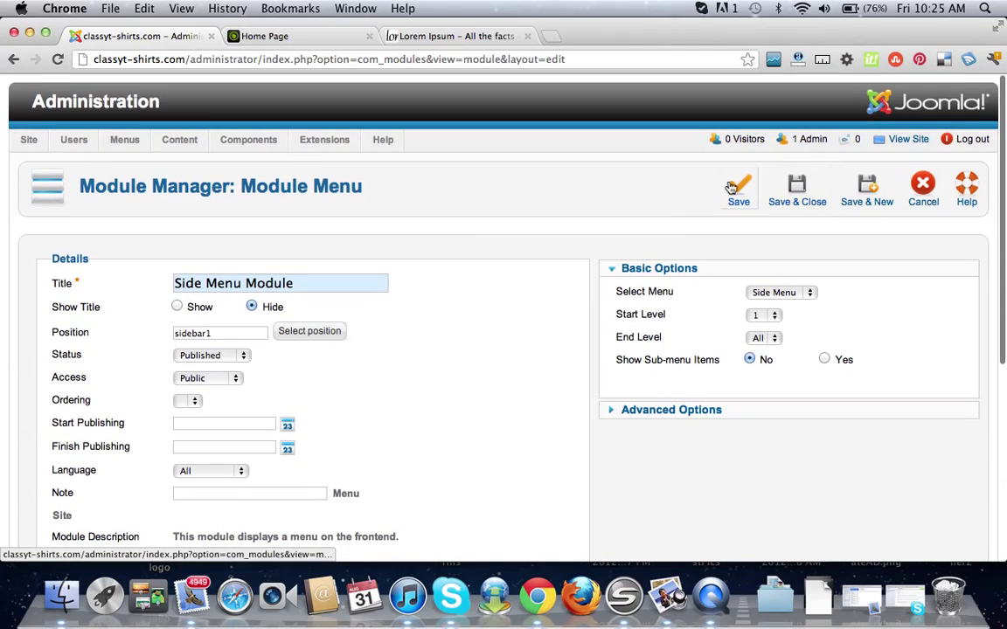
pyautogui.click(739, 190)
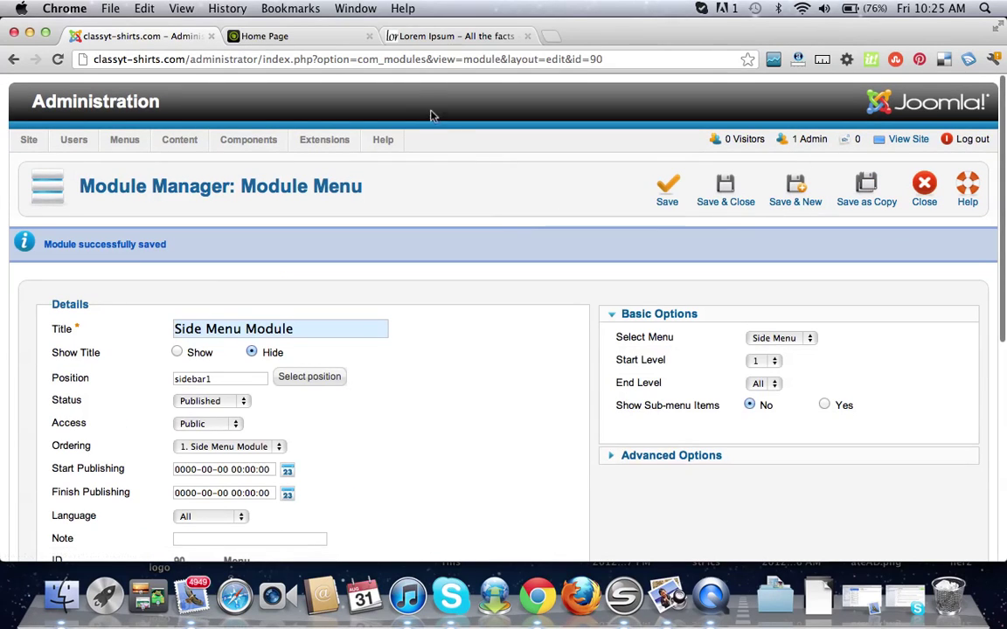
# - Reload the front-end home page and test the New TShirts and Home Page links
pyautogui.click(311, 38)
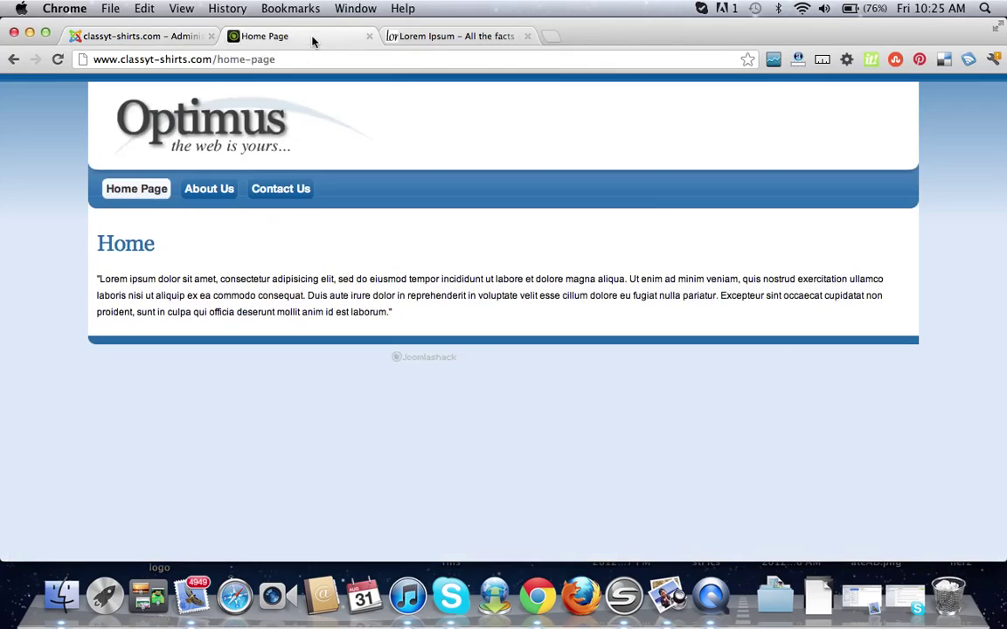
pyautogui.click(59, 59)
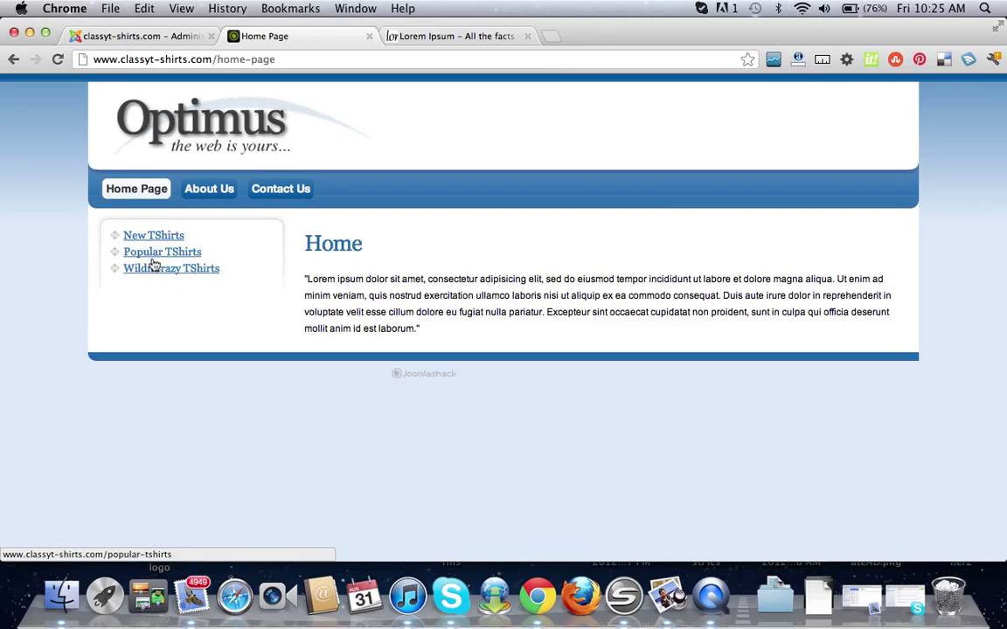
pyautogui.click(157, 238)
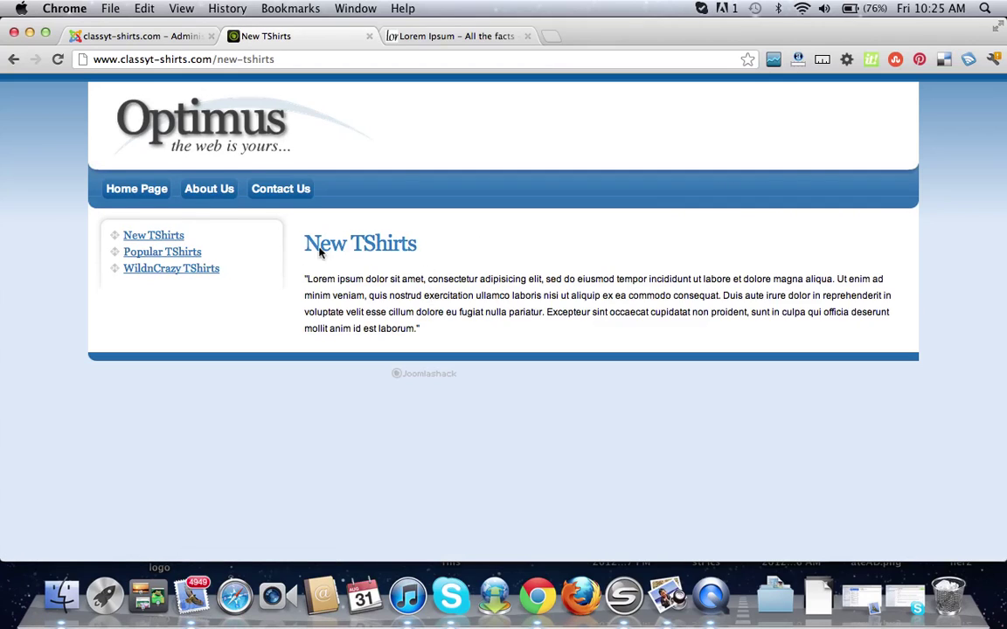
pyautogui.click(136, 189)
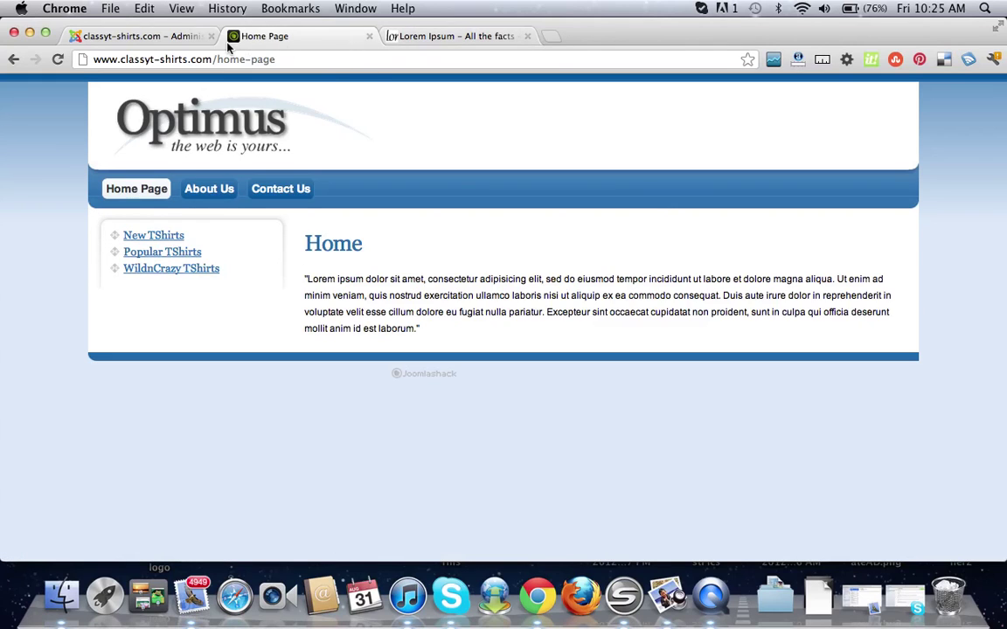
# - Return to the admin tab and close the Side Menu Module editor
pyautogui.click(166, 41)
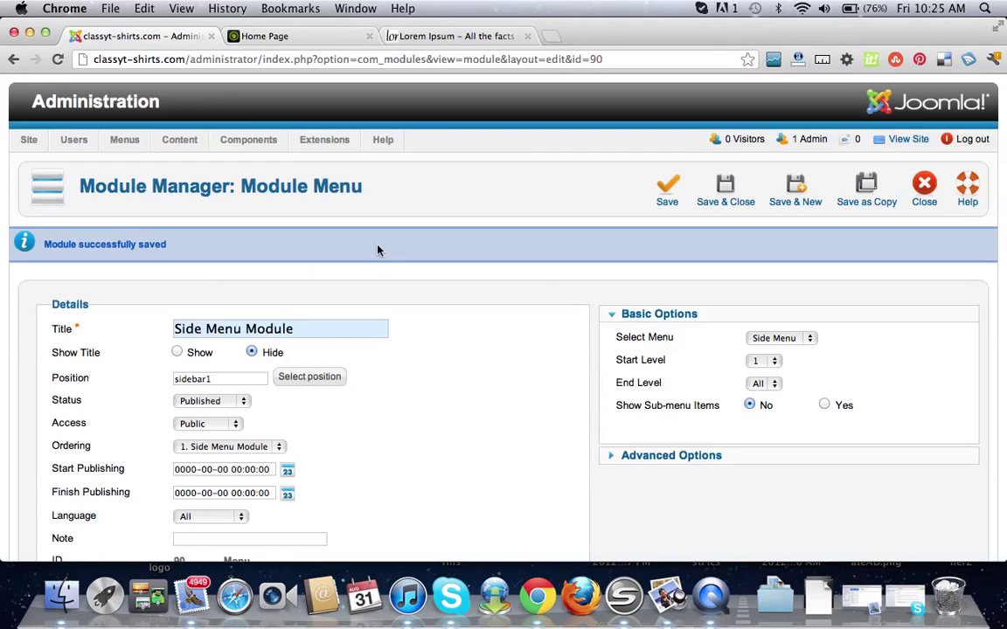
pyautogui.scroll(-5, 547, 294)
pyautogui.scroll(5, 546, 294)
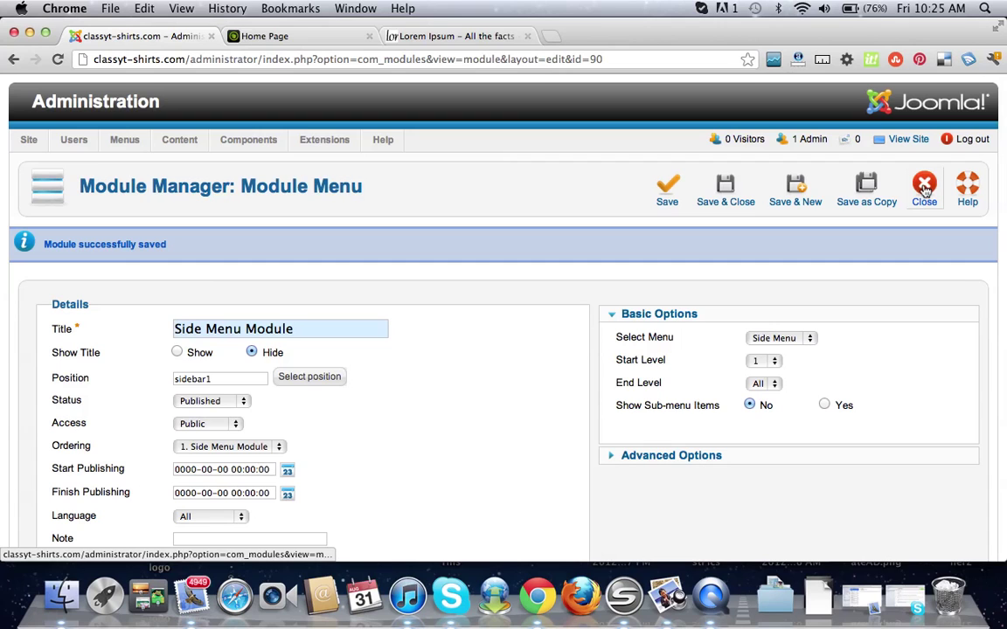
pyautogui.scroll(-5, 509, 286)
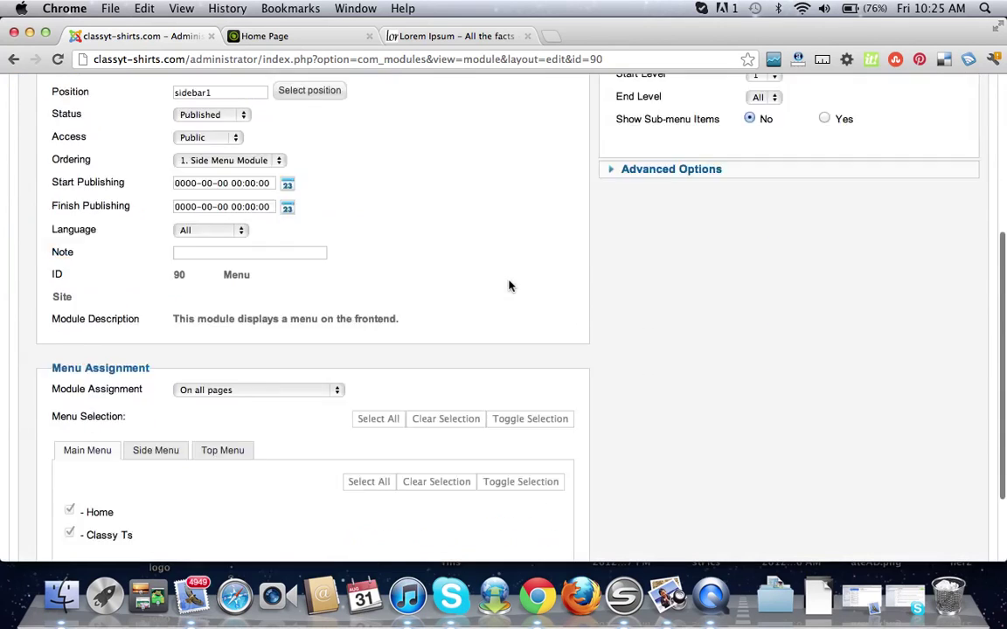
pyautogui.scroll(5, 509, 286)
pyautogui.click(922, 190)
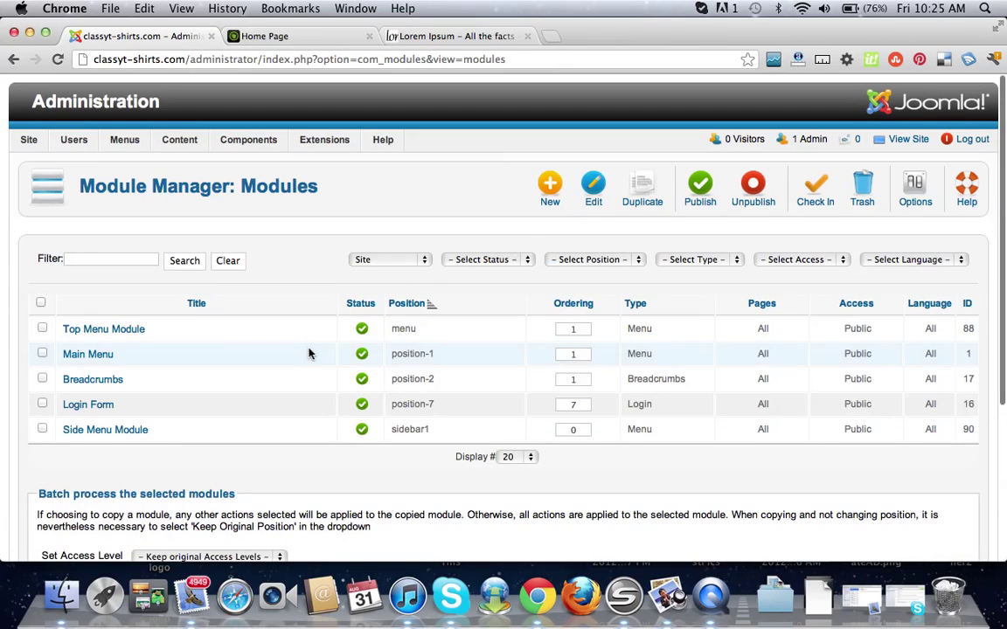
# - Highlight the Login Form's current position-7 in the Modules list
pyautogui.scroll(-3, 308, 353)
pyautogui.scroll(2, 307, 353)
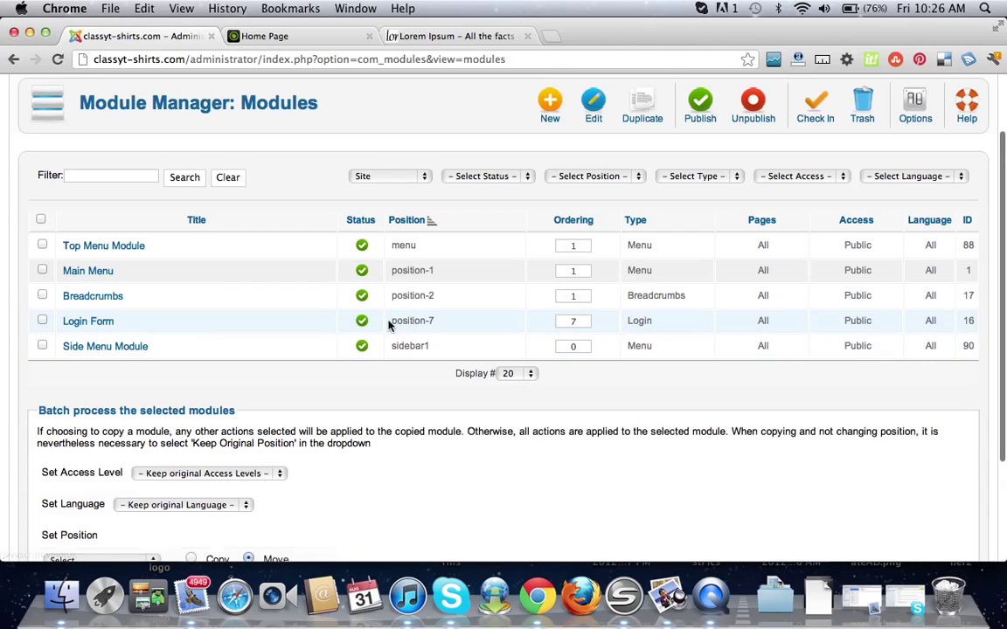
pyautogui.moveTo(393, 321); pyautogui.dragTo(436, 321)
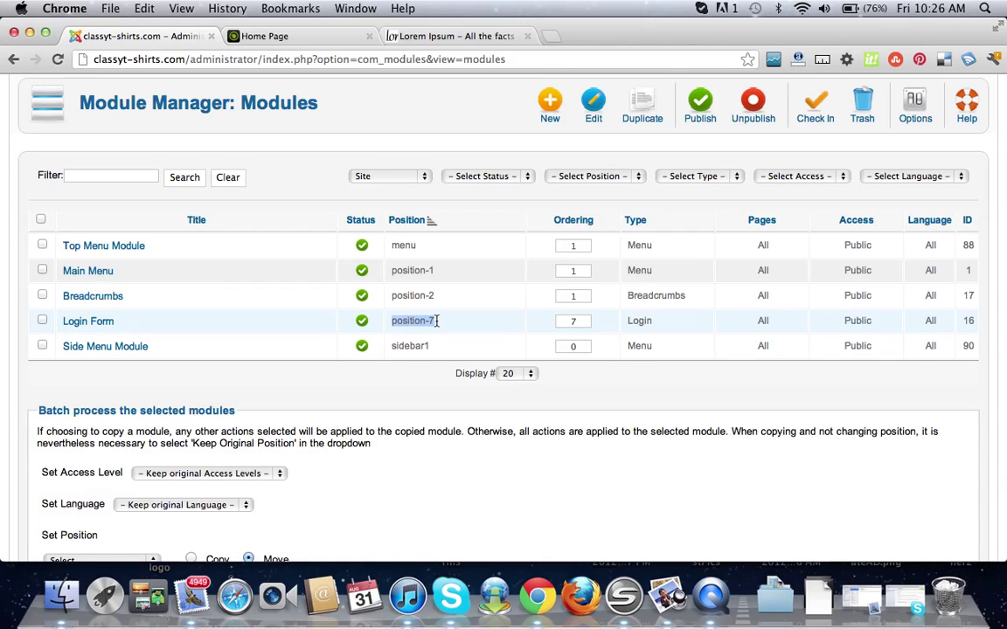
pyautogui.click(436, 321)
# - Change the Login Form module's position to sidebar2 and save and close it
pyautogui.click(81, 324)
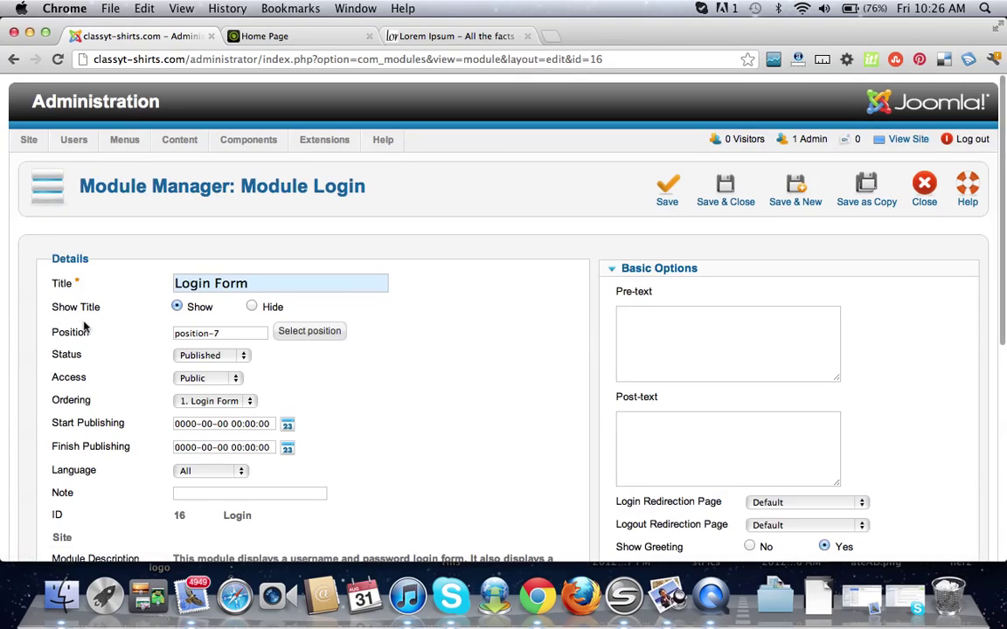
pyautogui.scroll(-3, 479, 300)
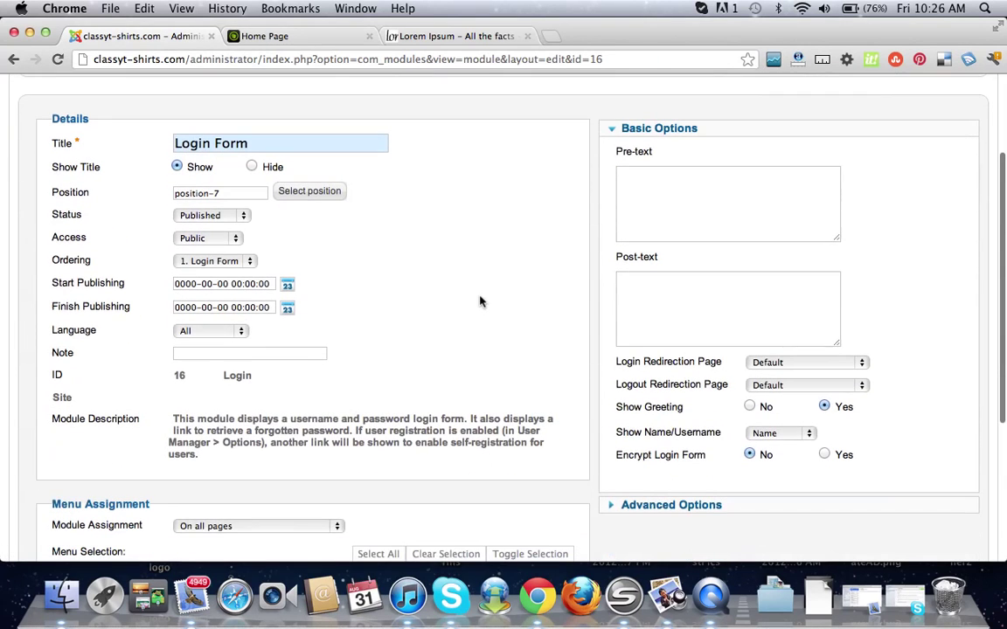
pyautogui.click(303, 192)
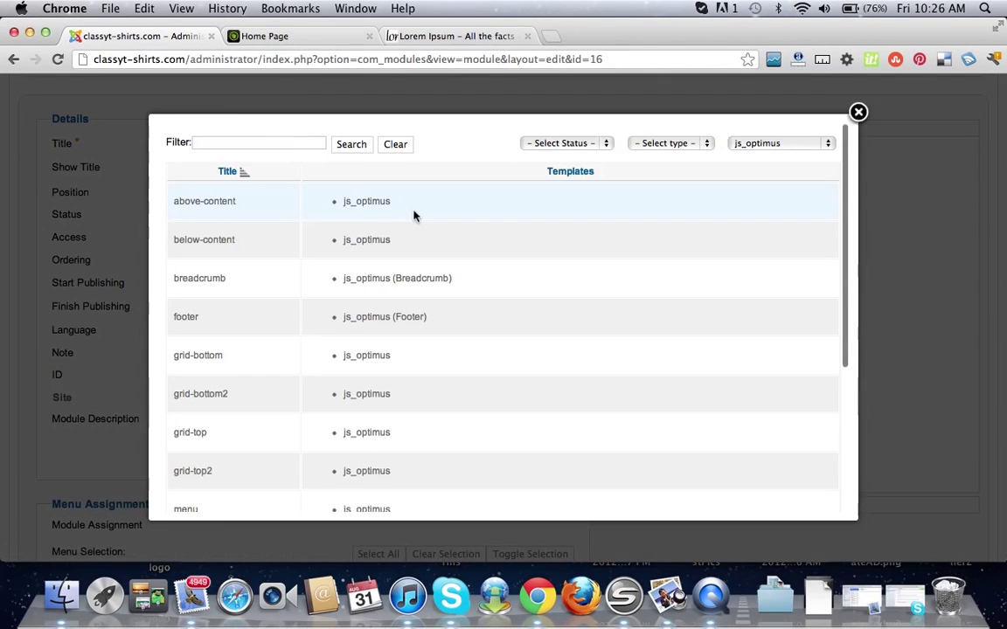
pyautogui.scroll(-5, 446, 271)
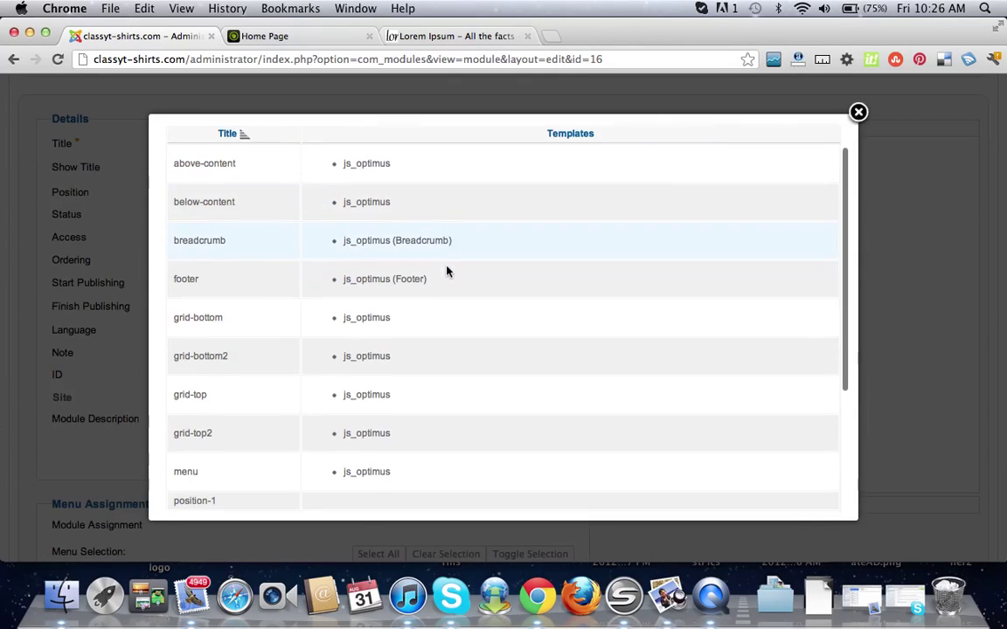
pyautogui.scroll(-3, 448, 274)
pyautogui.click(192, 326)
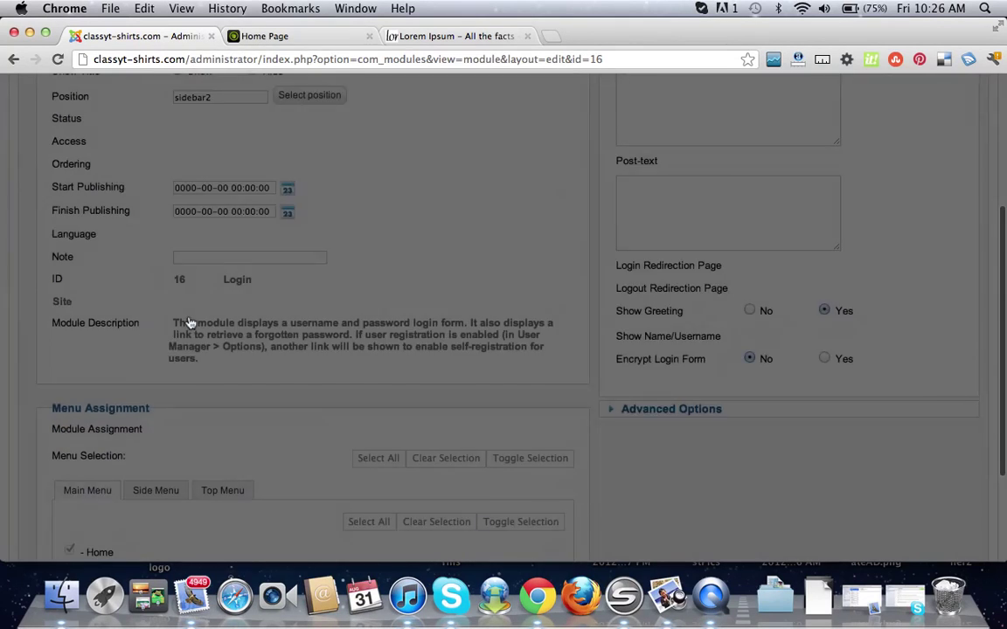
pyautogui.scroll(-3, 532, 277)
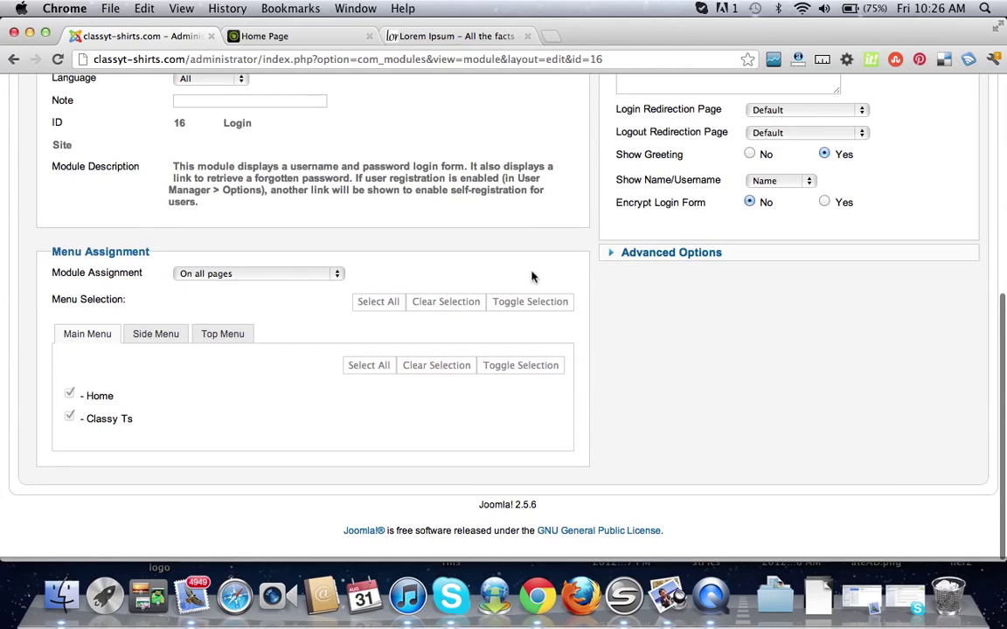
pyautogui.scroll(8, 532, 277)
pyautogui.scroll(-2, 531, 277)
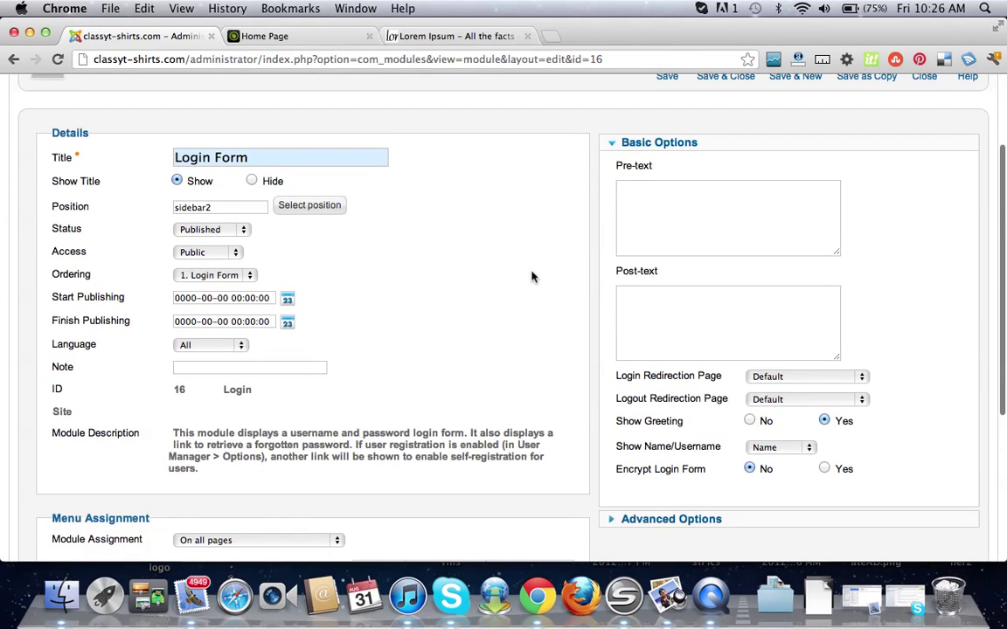
pyautogui.scroll(2, 532, 277)
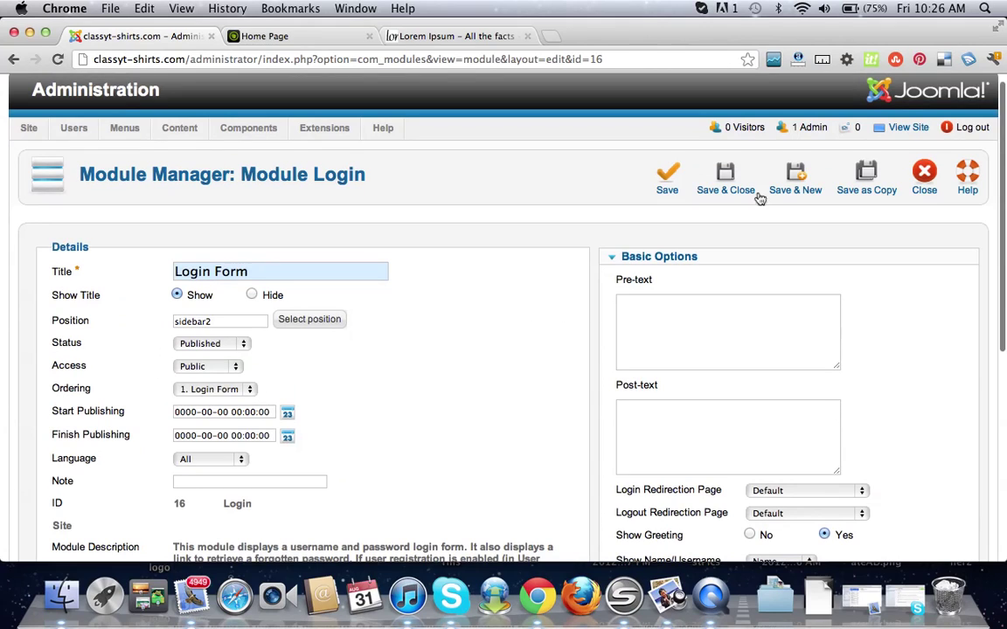
pyautogui.click(724, 186)
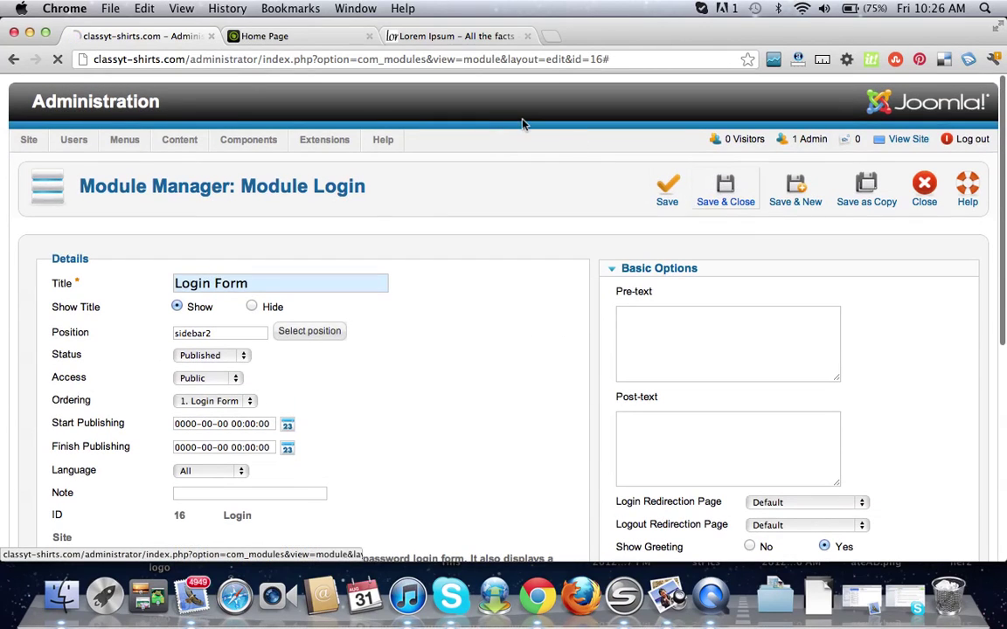
# - Reload the front-end home page to view the moved login form
pyautogui.click(266, 36)
pyautogui.click(58, 58)
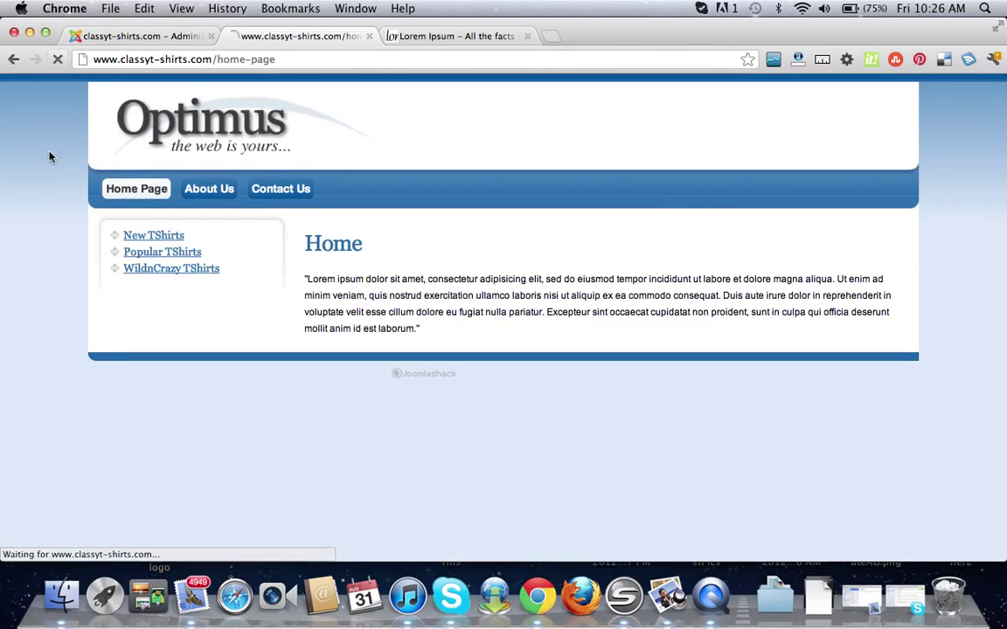